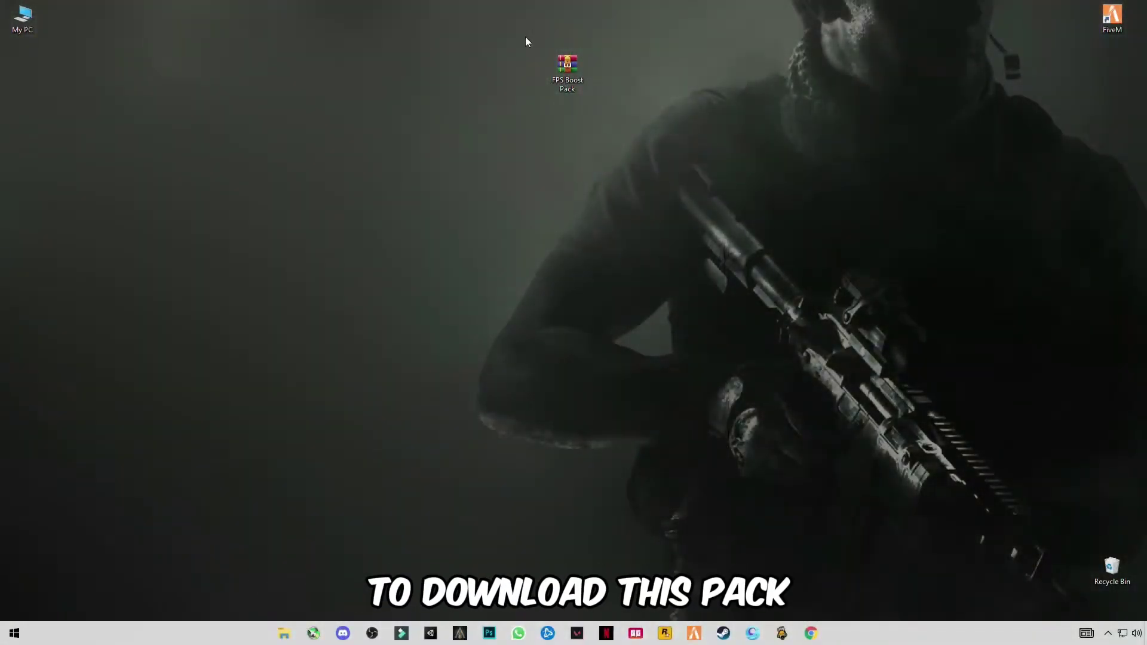
Extract the FPS Boost Pack archive onto the desktop with Extract Here.
mouse_move(523, 36)
mouse_down()
mouse_move(617, 135)
mouse_move(613, 116)
mouse_up()
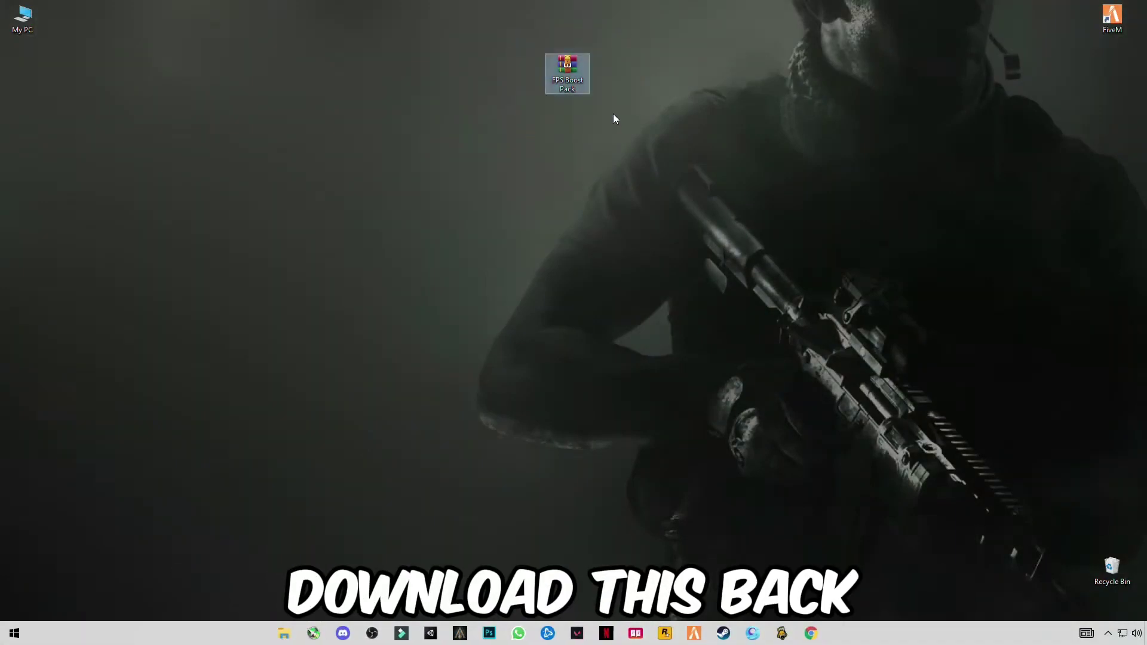
right_click(554, 73)
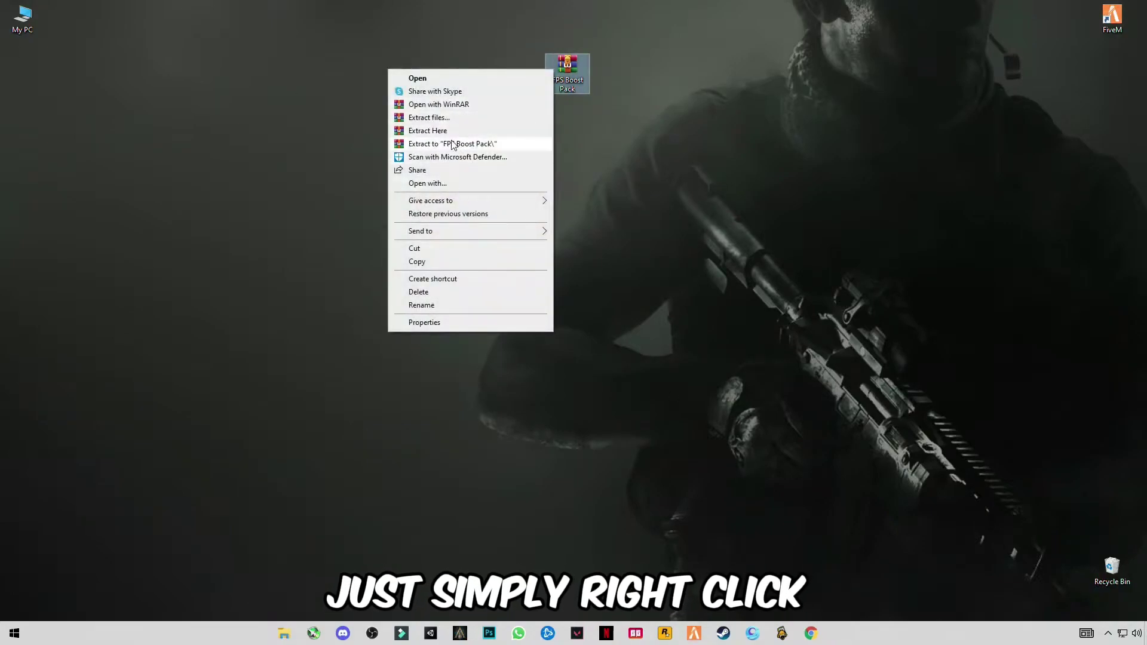
click(465, 145)
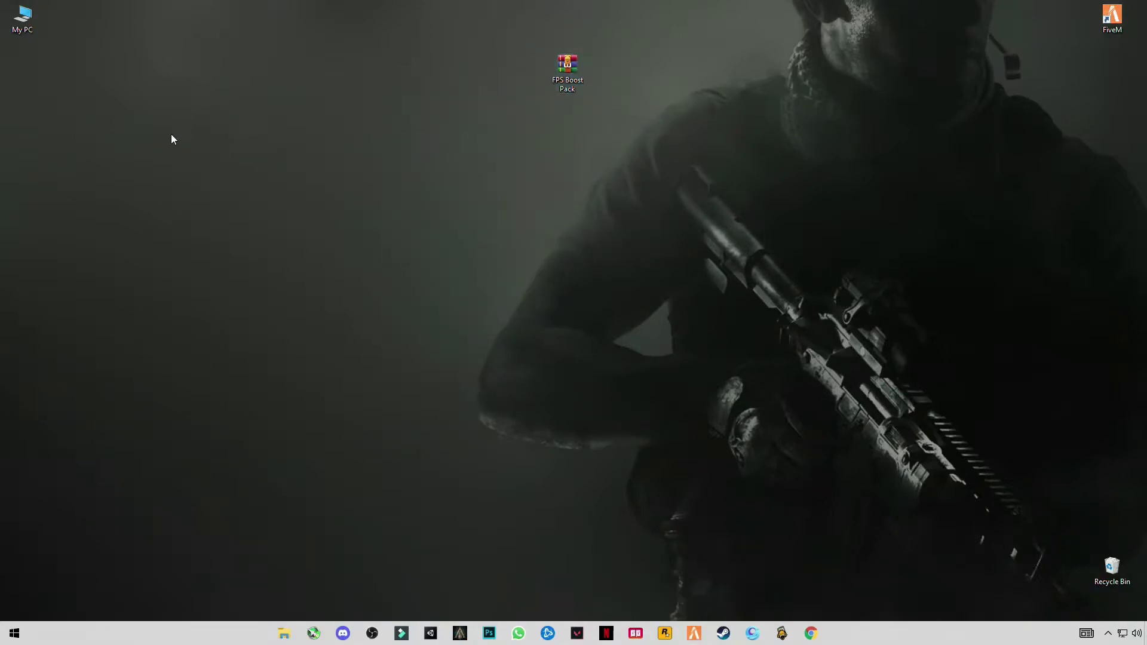
Open the extracted FPS Boost Pack > FPS Boost Pack > 1 Start folder.
double_click(22, 74)
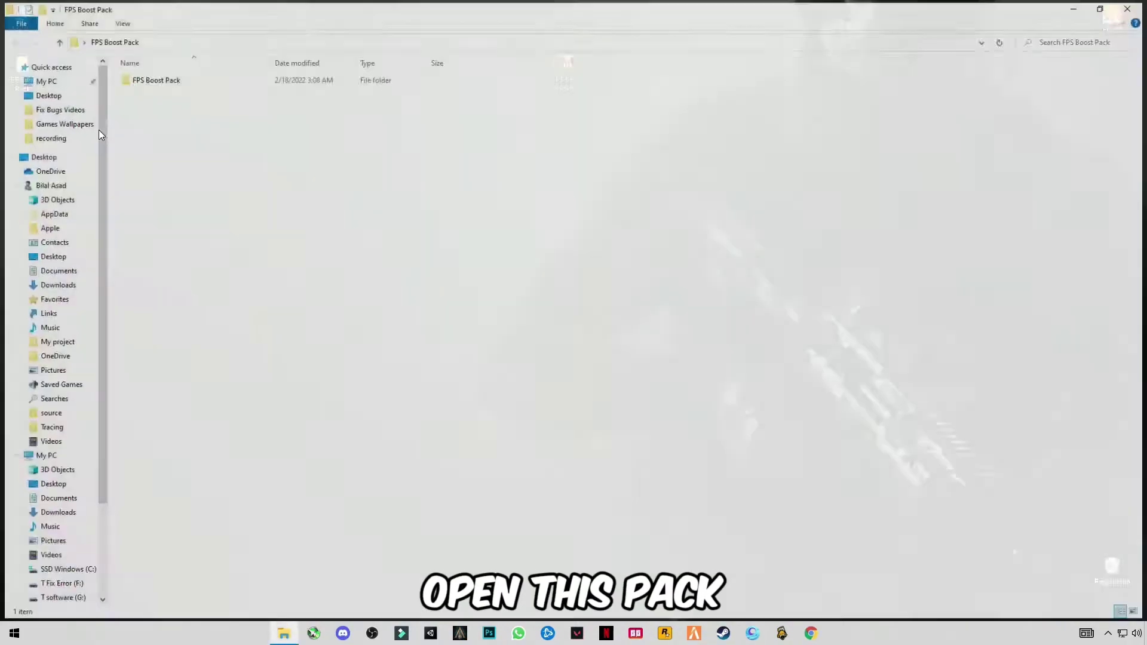
double_click(152, 79)
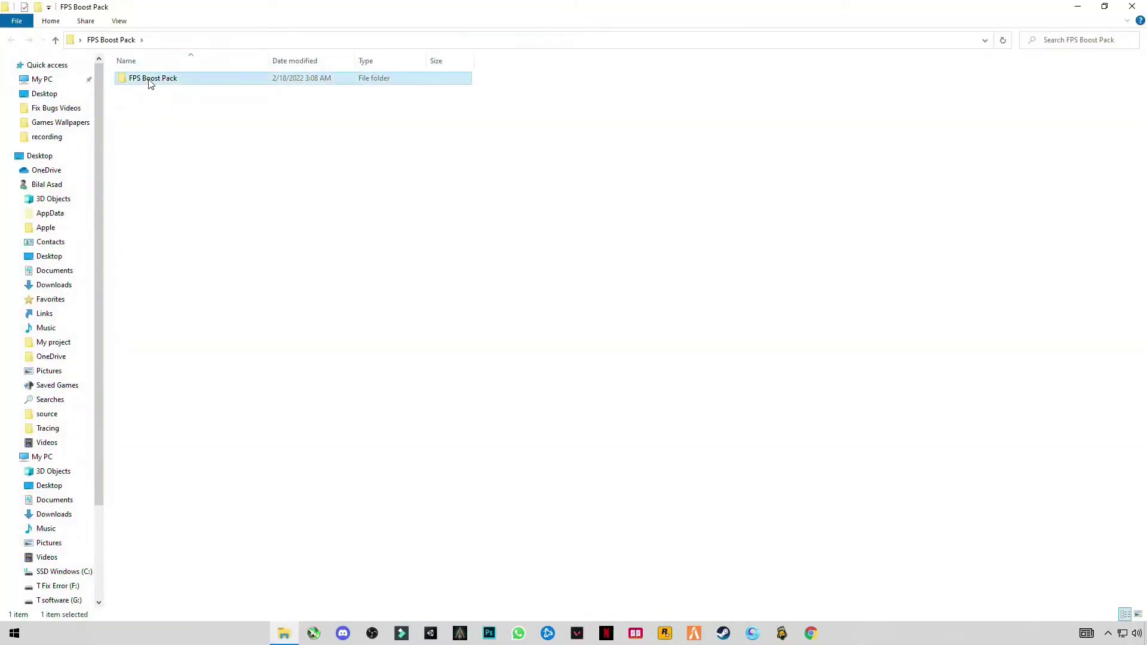
drag(175, 169, 157, 101)
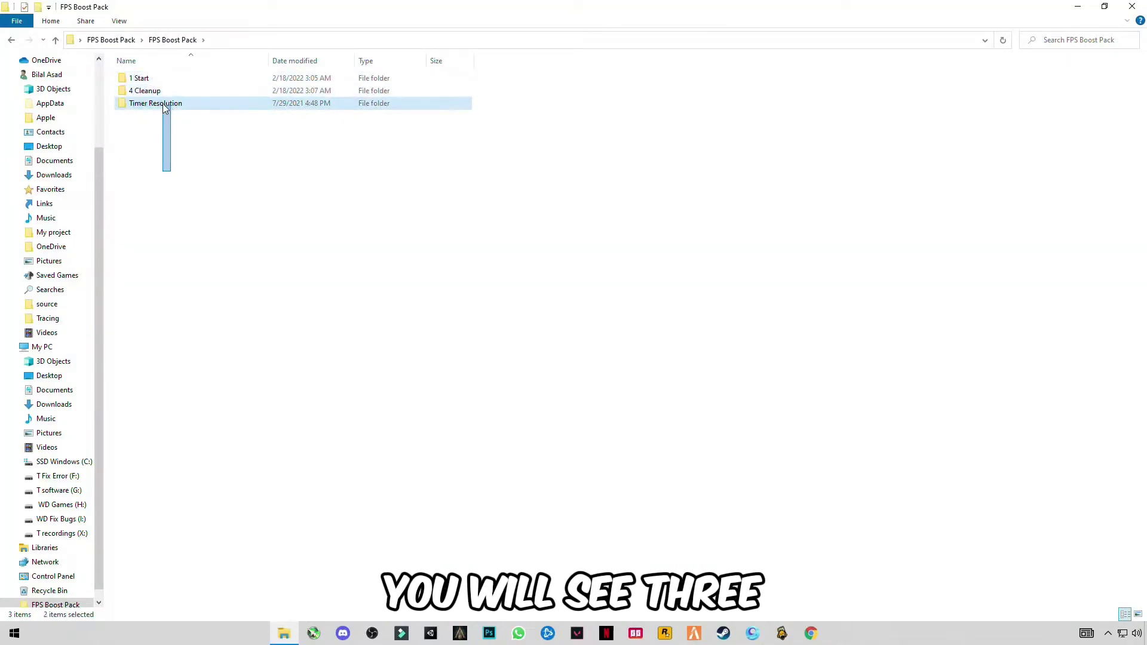
click(224, 170)
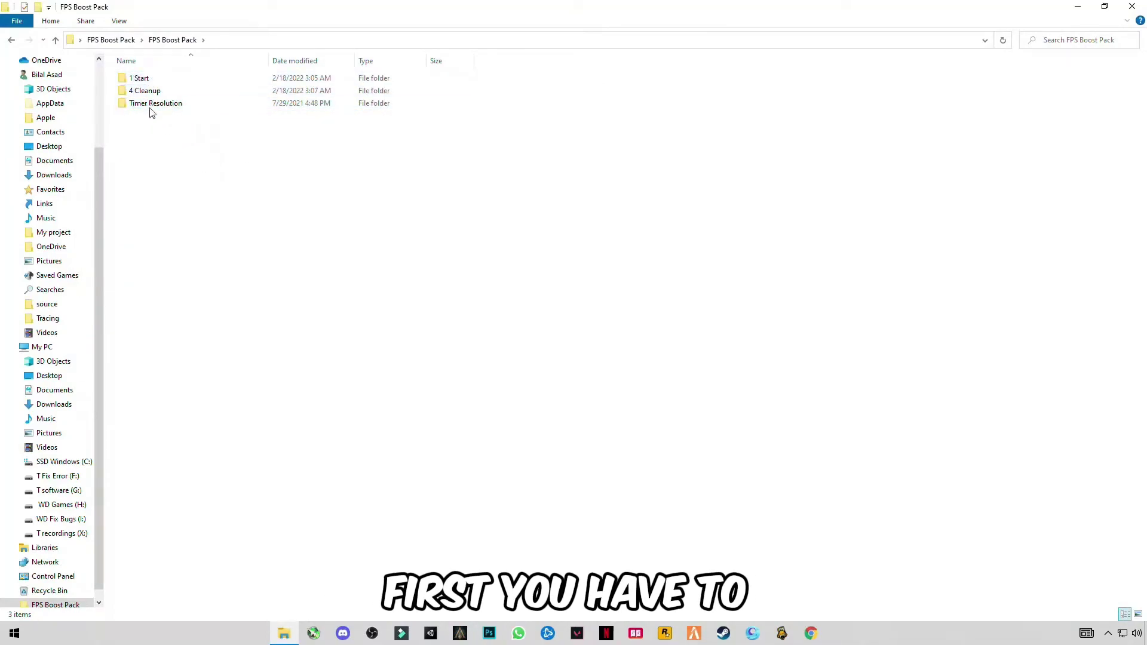
double_click(138, 78)
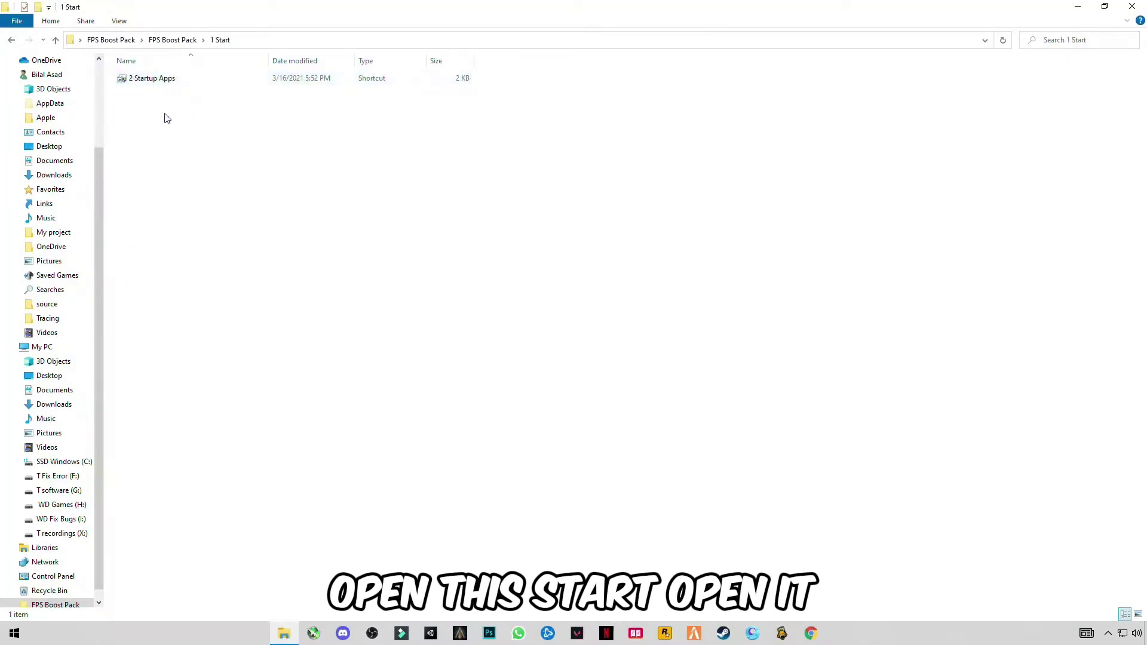
Launch 2 Startup Apps, review Task Manager's startup list at GitHub Update, then close it.
double_click(147, 79)
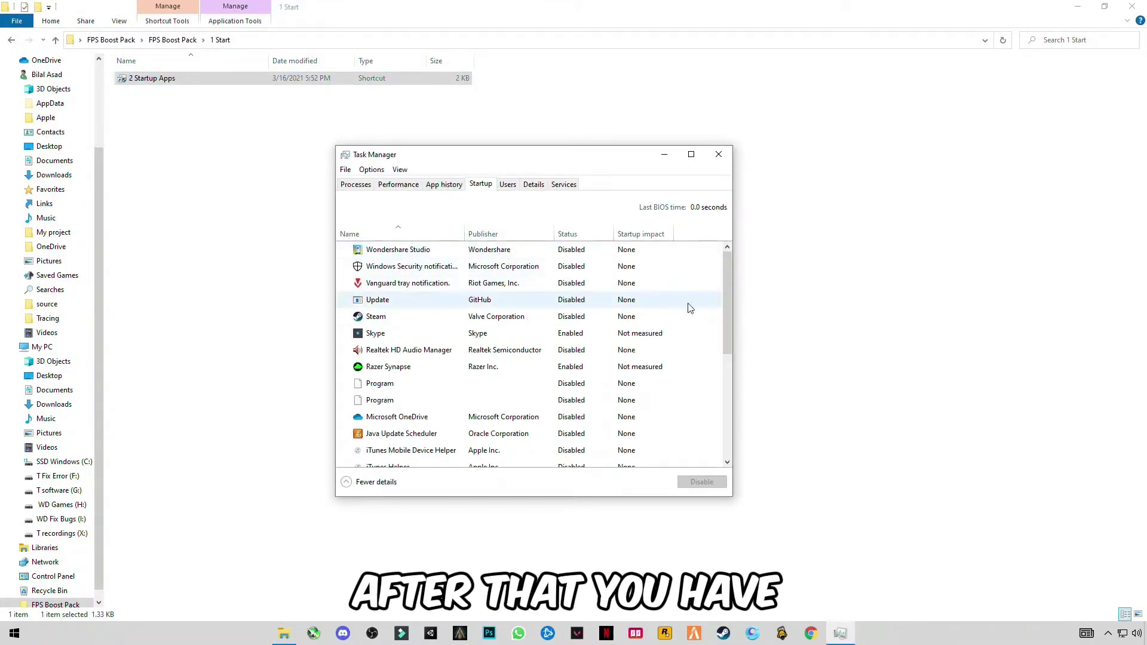
drag(727, 296, 736, 459)
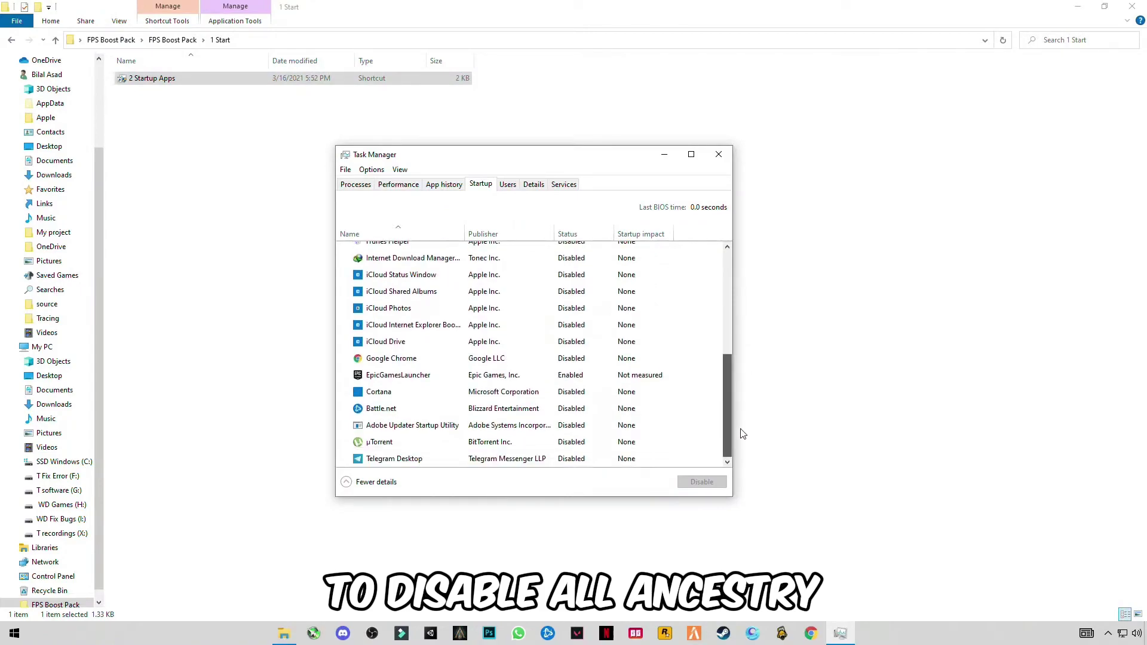
scroll(632, 395, up, 3)
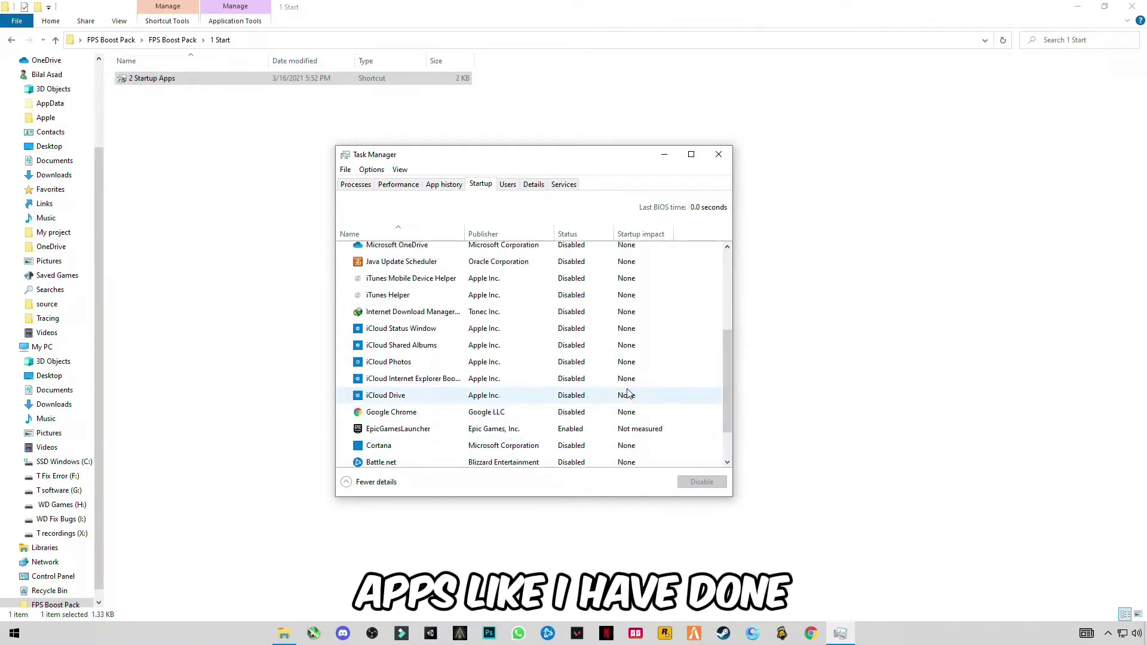
scroll(633, 394, up, 4)
scroll(633, 395, up, 2)
click(573, 302)
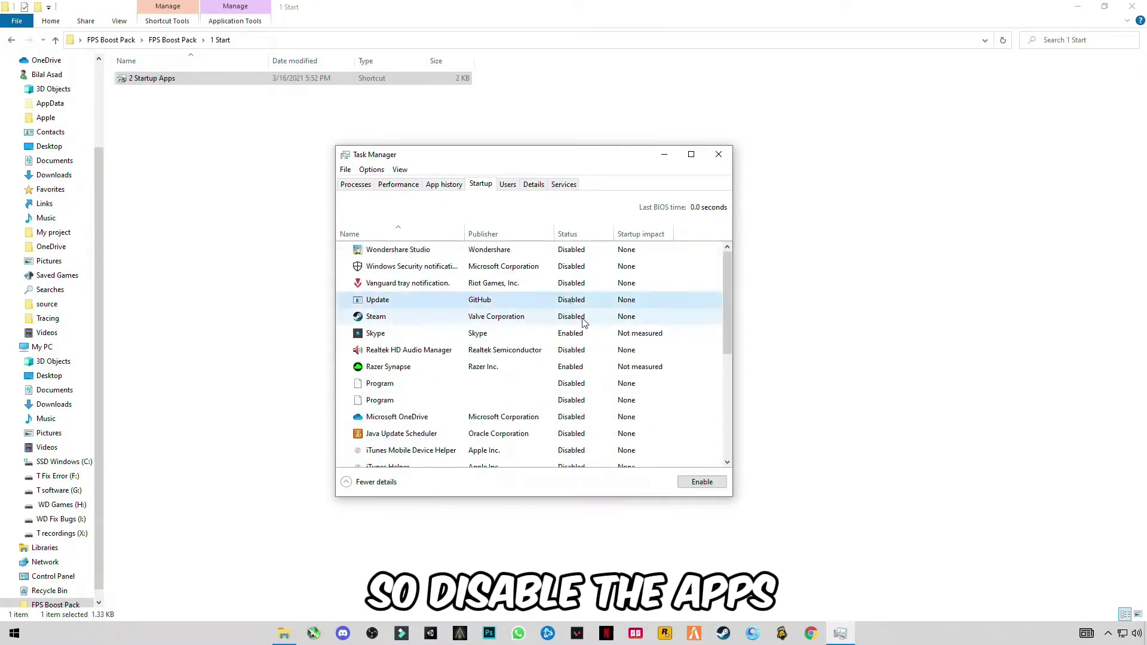
mouse_move(728, 309)
mouse_down()
mouse_move(728, 429)
mouse_move(728, 268)
mouse_up()
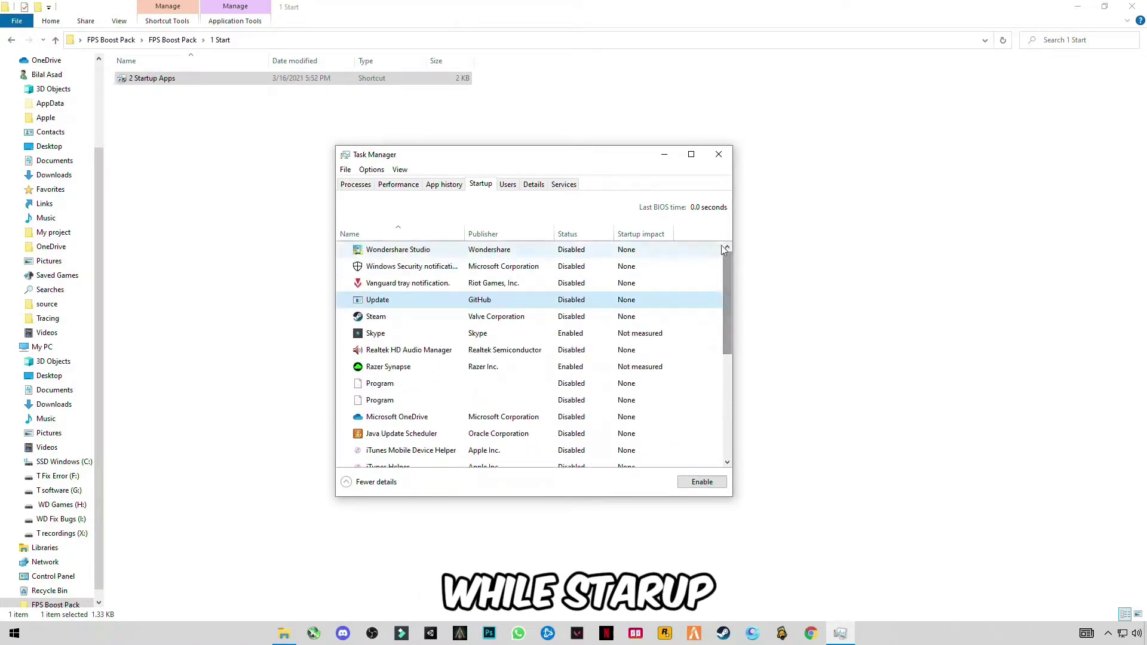
click(718, 155)
Run the Delete Windows Trash Cache script from 4 Cleanup and dismiss its window.
click(12, 40)
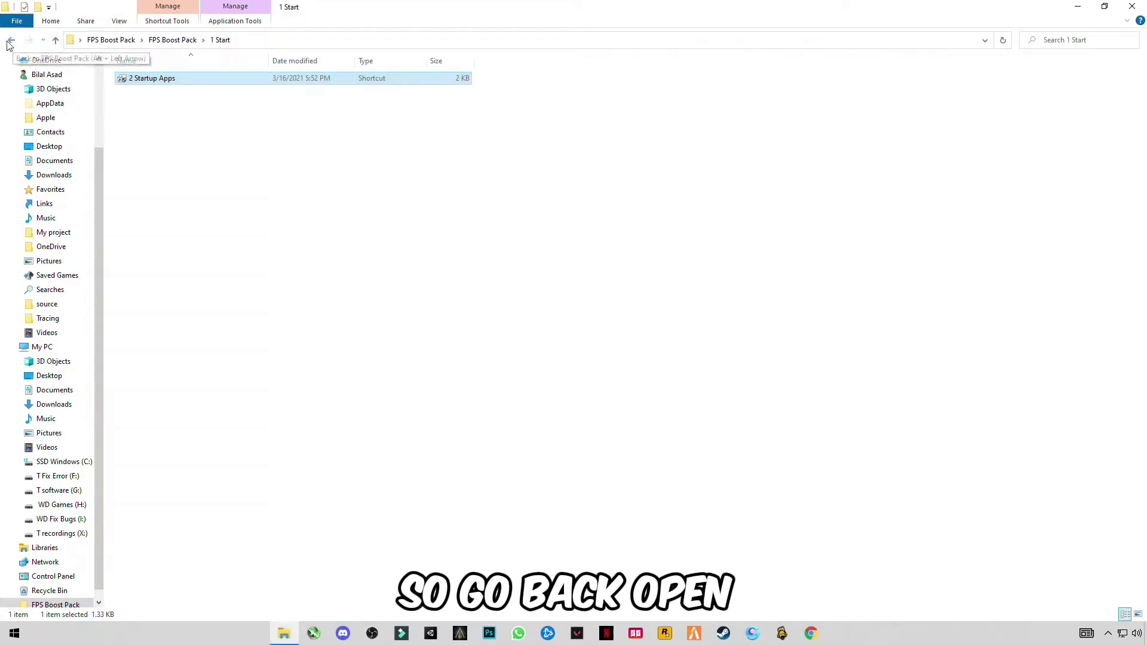
double_click(145, 90)
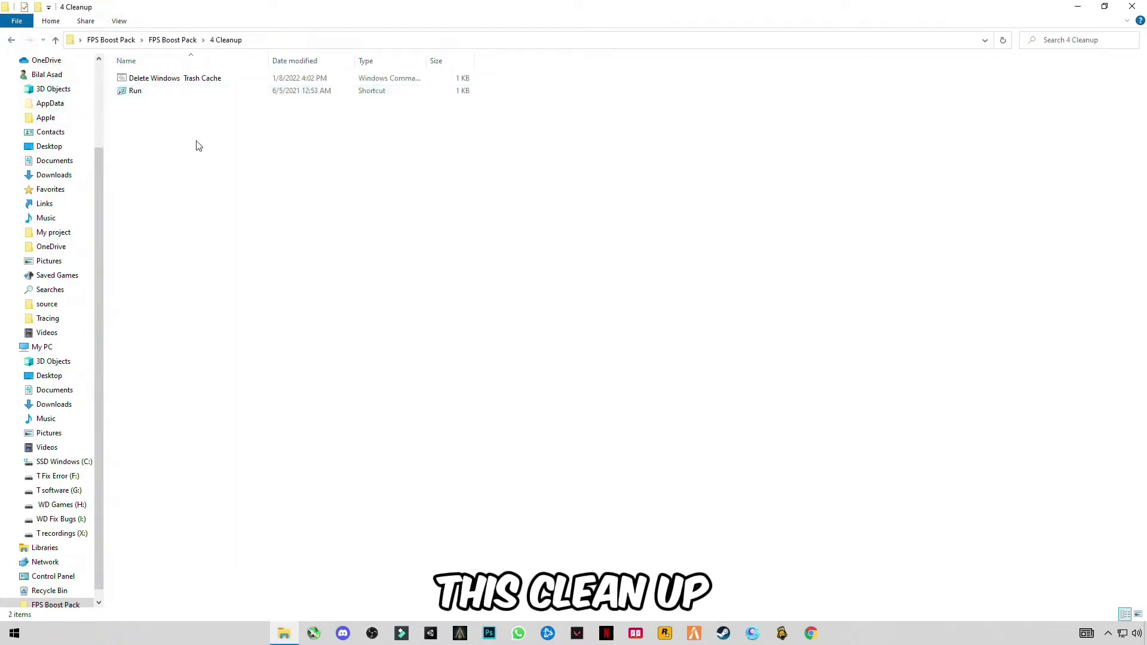
click(170, 78)
double_click(168, 81)
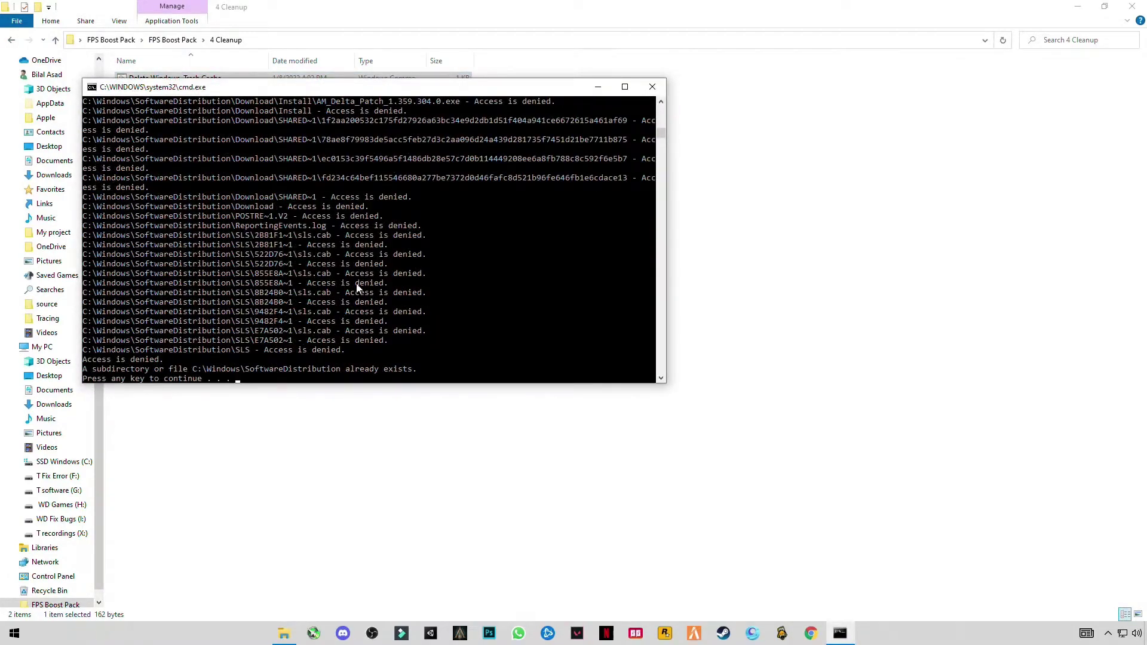
key(space)
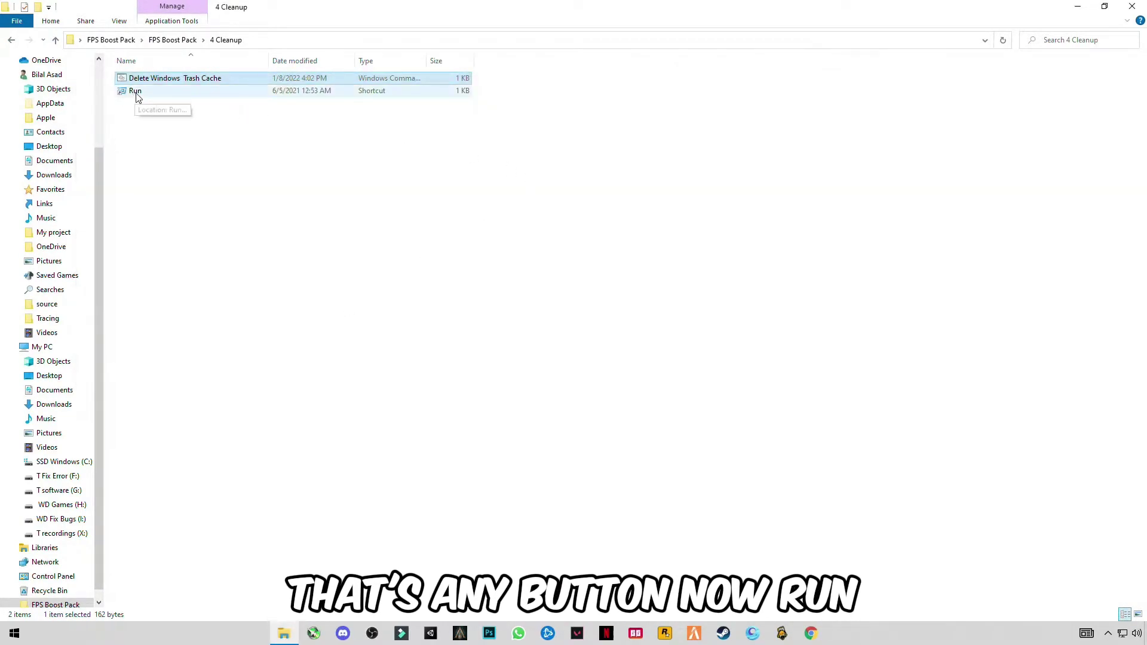
Open the Windows Temp folder through the Run shortcut.
double_click(134, 91)
text(temp)
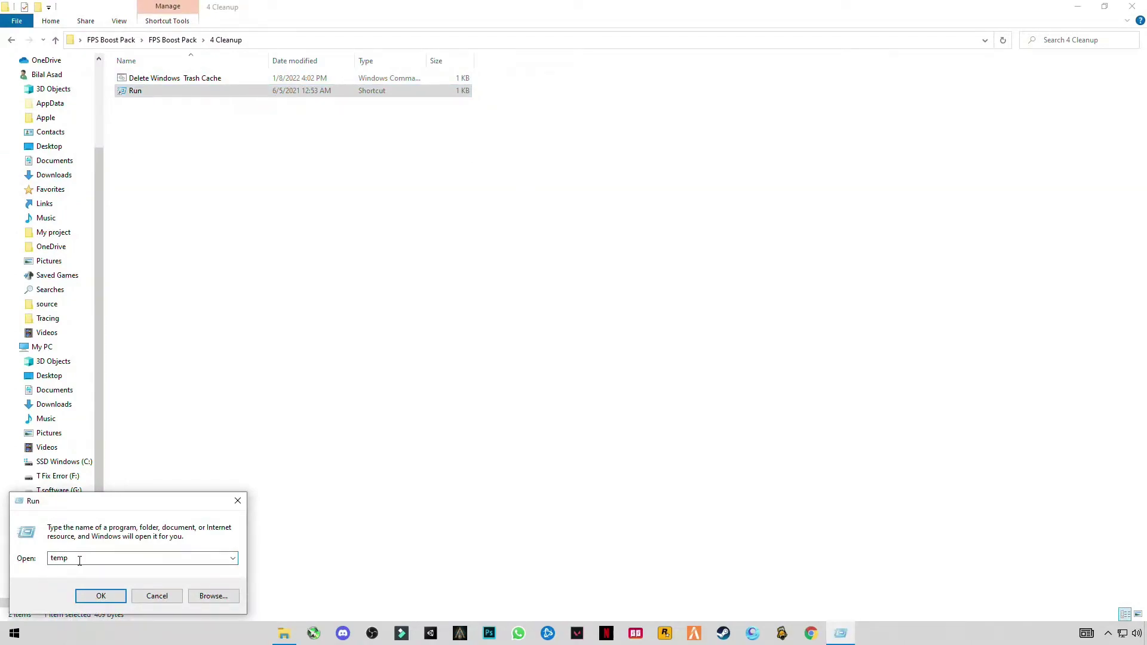
click(101, 596)
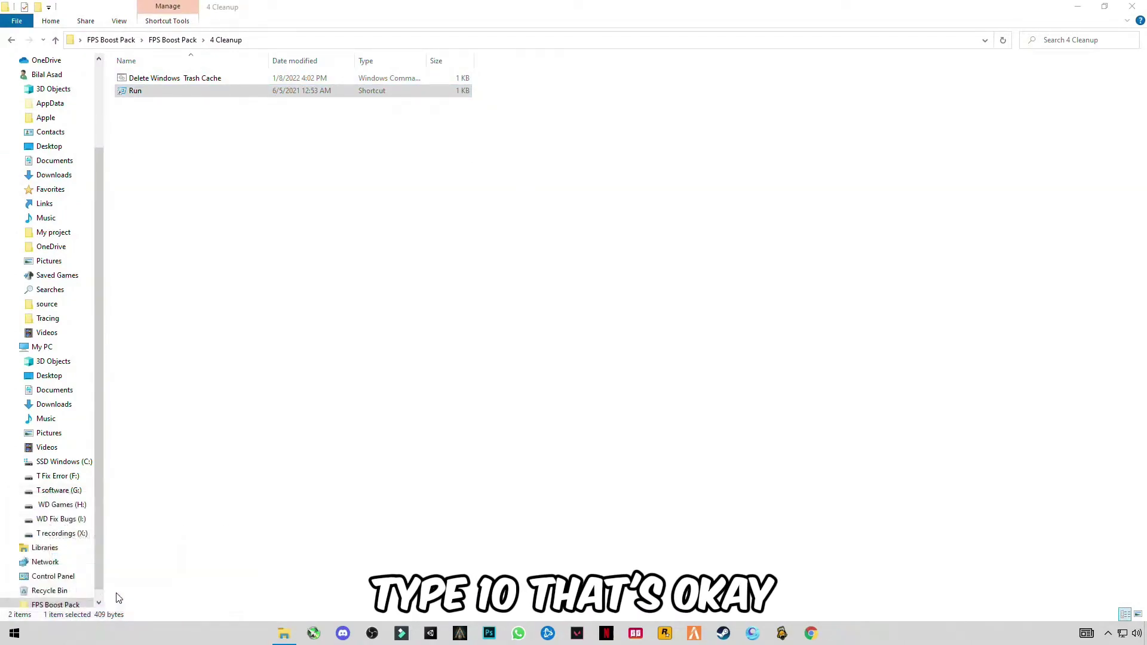
click(189, 316)
Delete all Windows Temp files, skipping in-use ones, and close the folder.
key(ctrl+a)
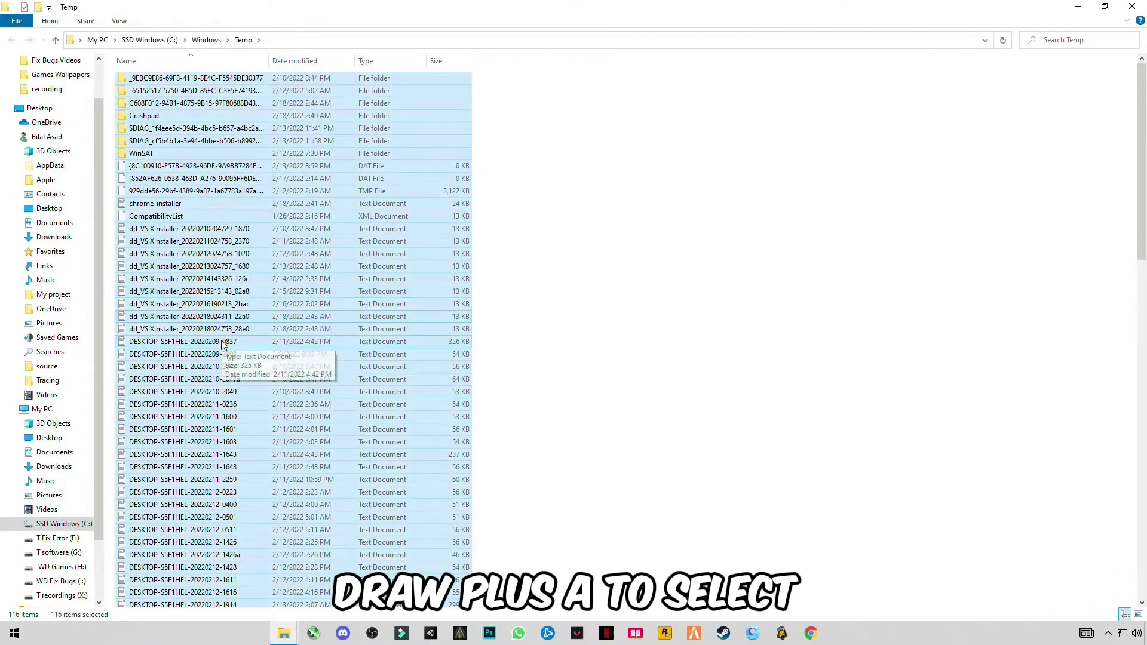
right_click(205, 260)
click(144, 417)
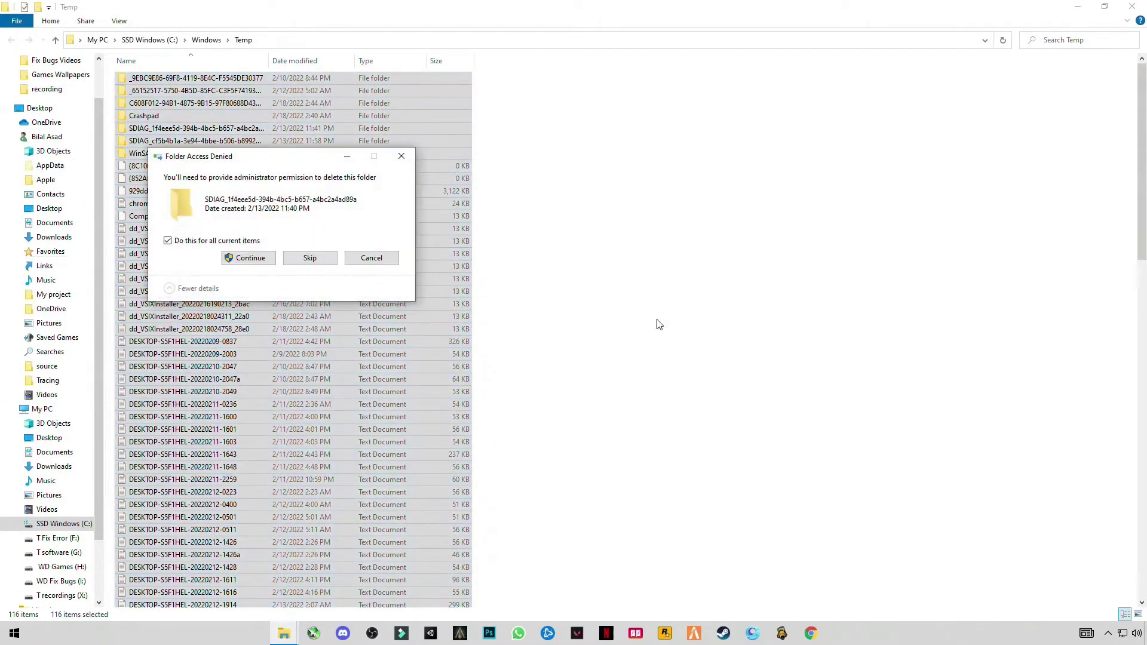
click(250, 257)
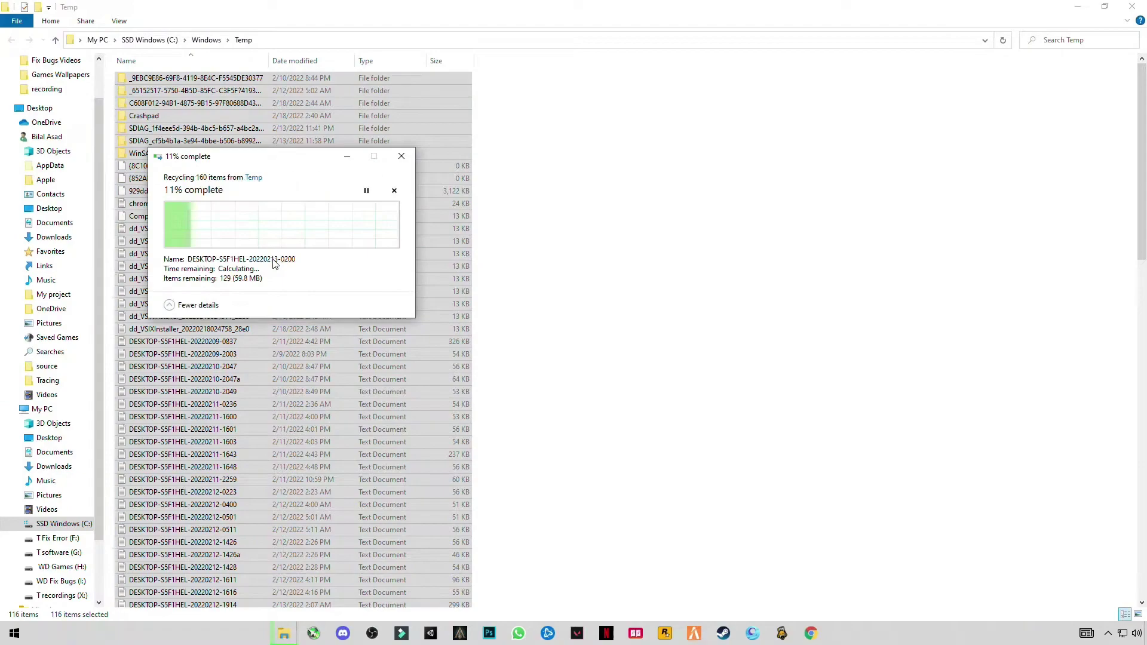
click(167, 267)
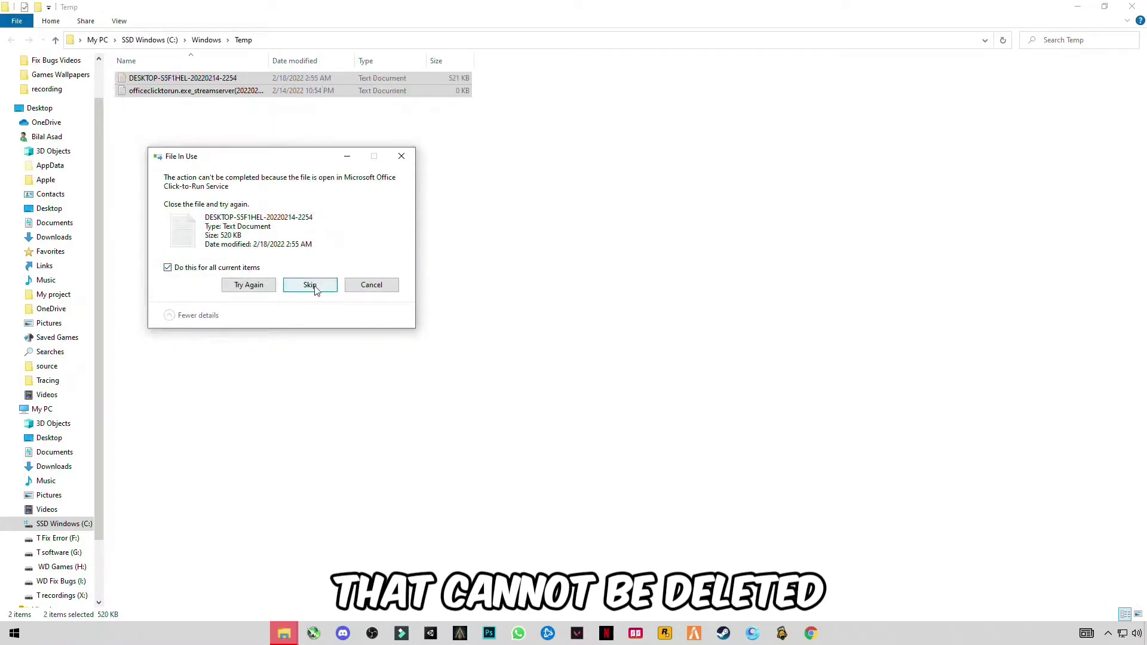
click(310, 284)
click(1134, 10)
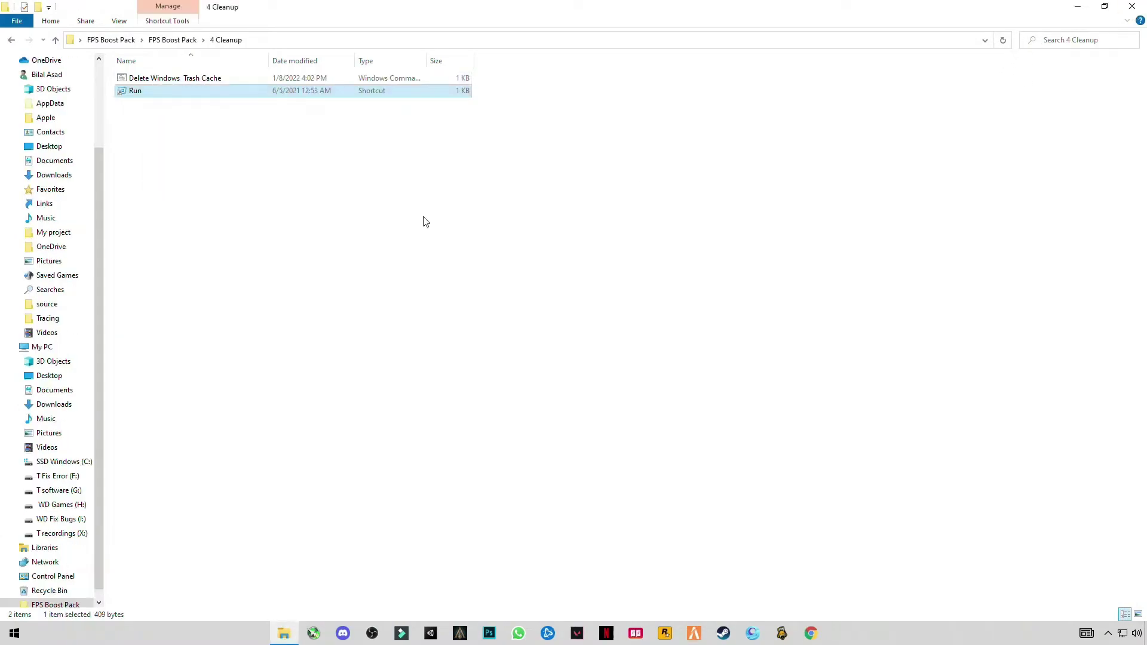
Open the user's own Temp folder through the Run shortcut.
double_click(135, 90)
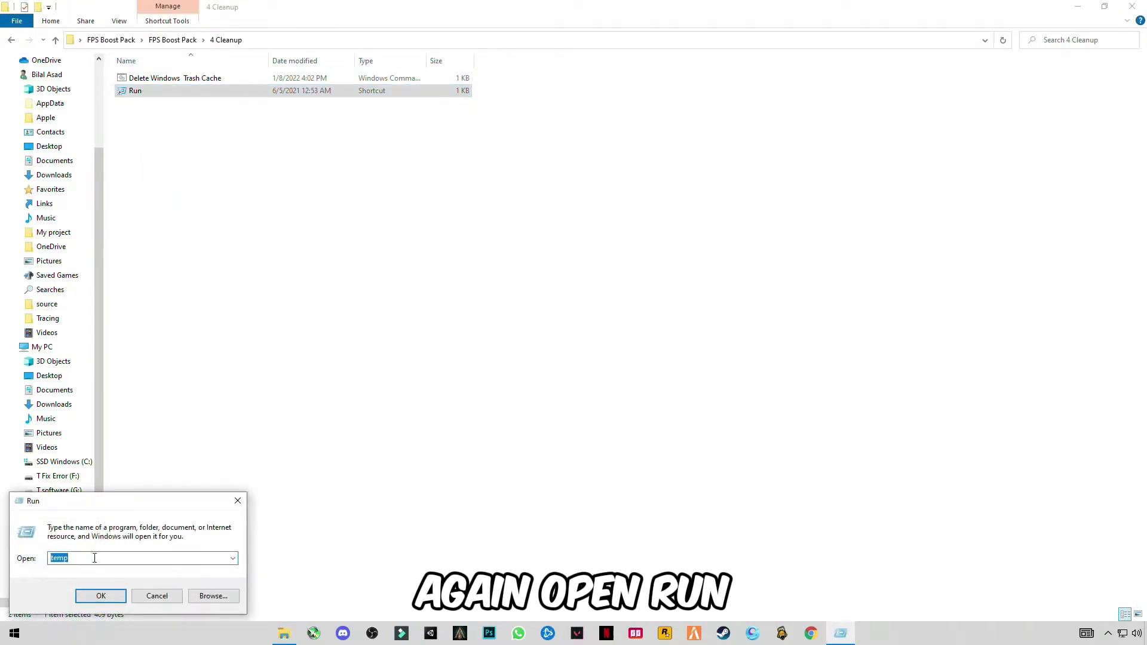
click(93, 557)
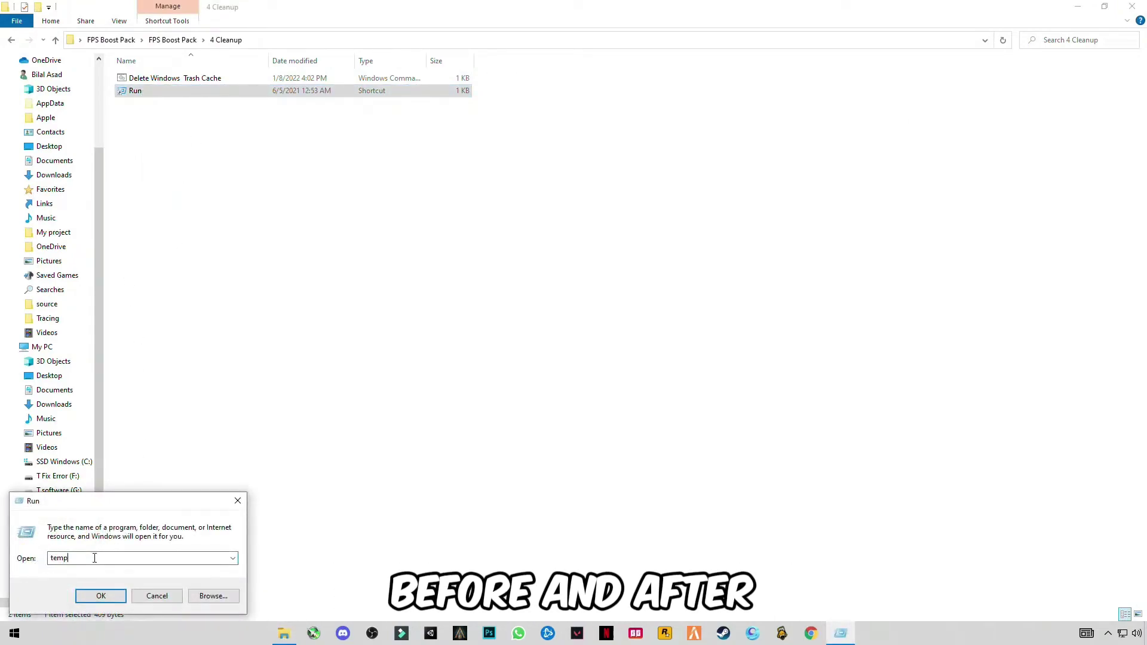
text(%)
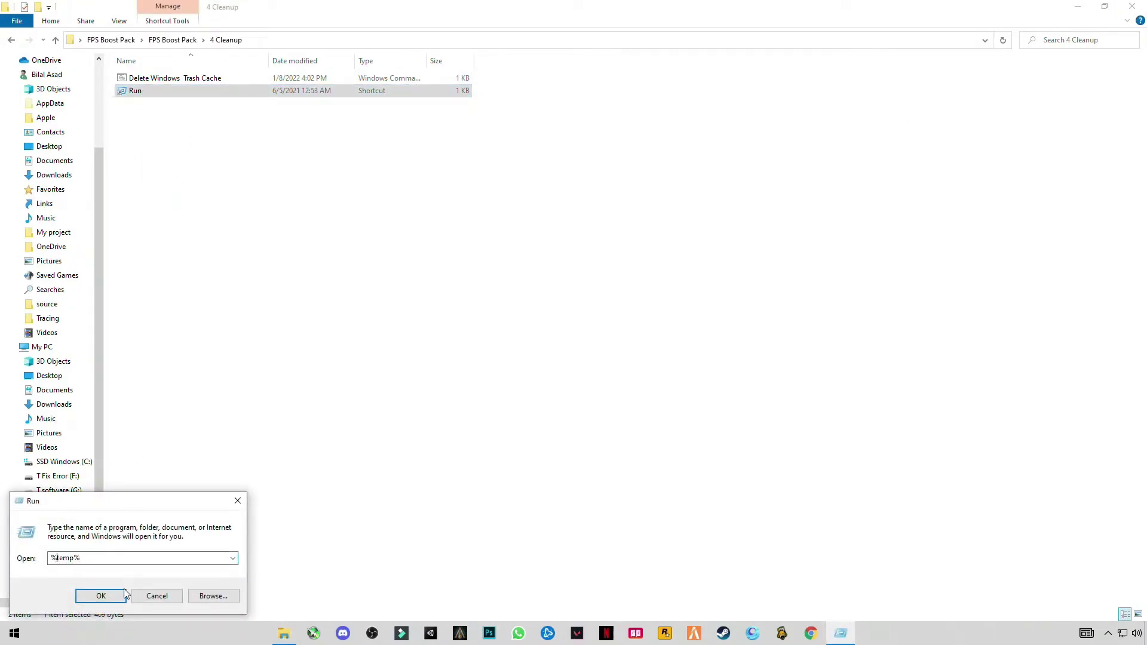
click(101, 596)
click(273, 340)
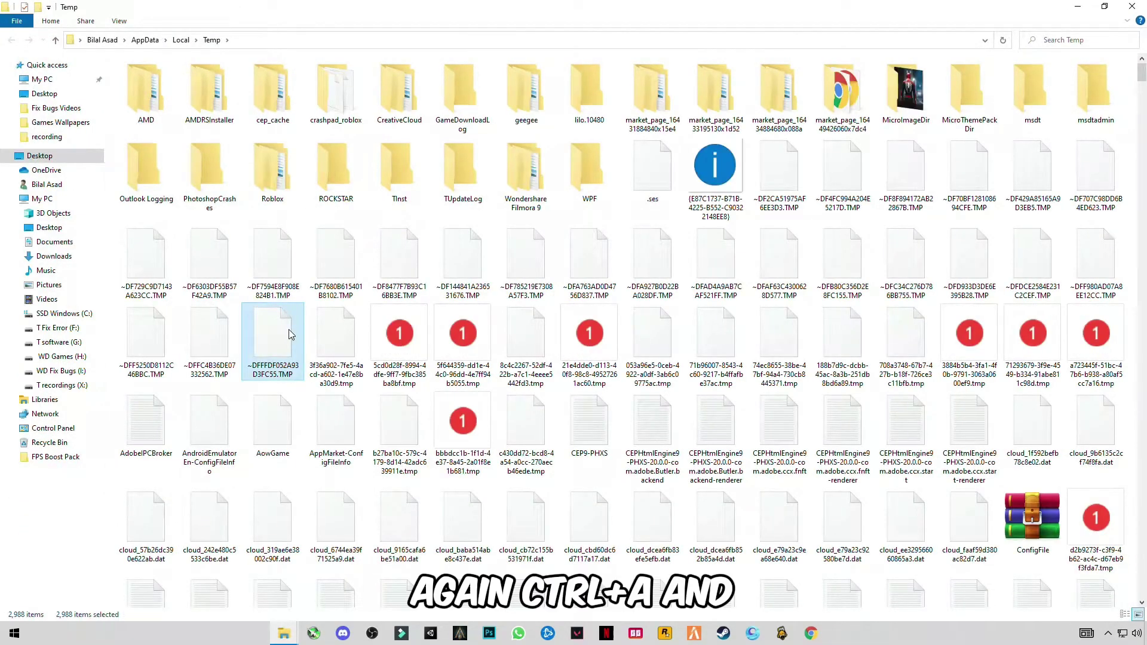
Delete all user Temp files, skipping every in-use file, and dismiss the progress window.
key(ctrl+a)
right_click(285, 302)
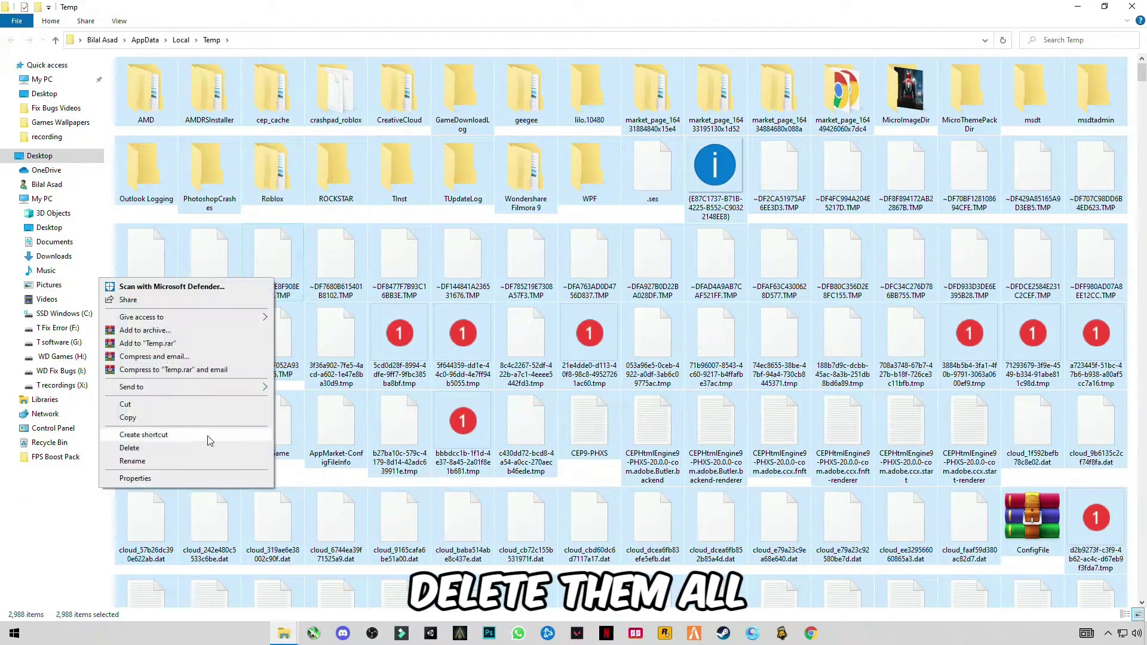
click(144, 447)
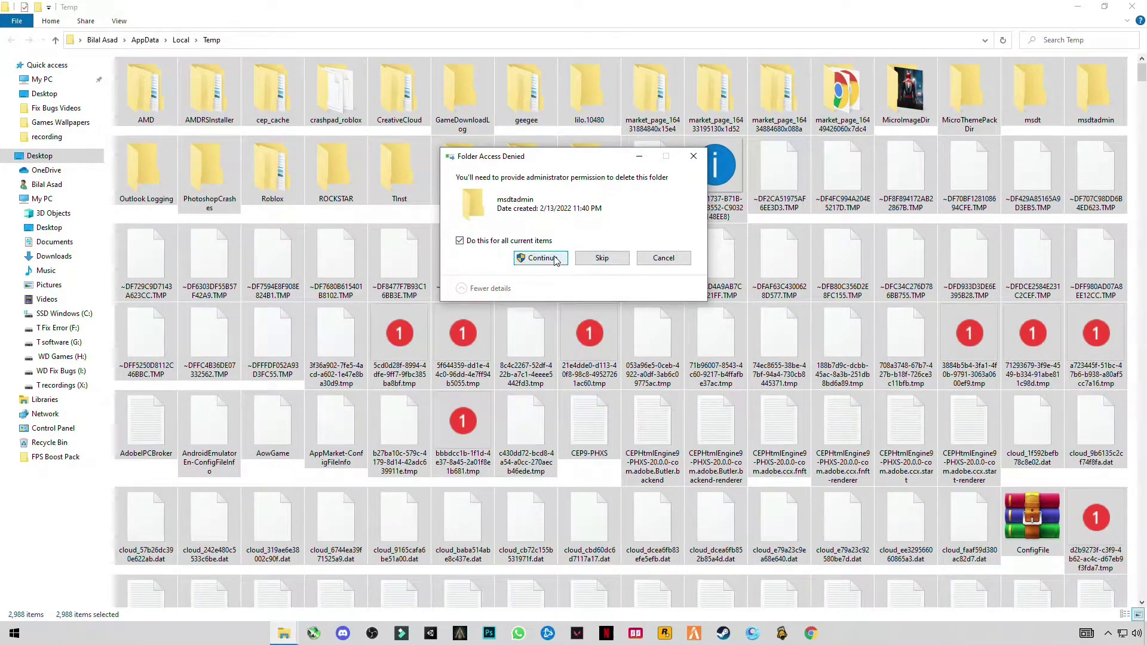
click(541, 258)
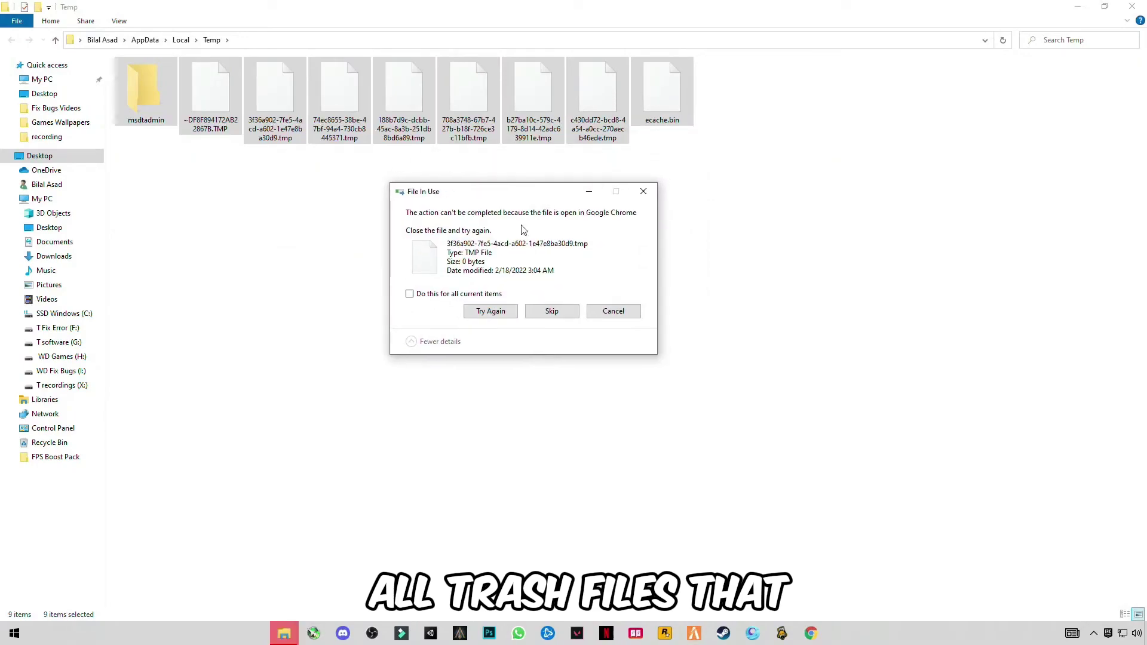
click(429, 296)
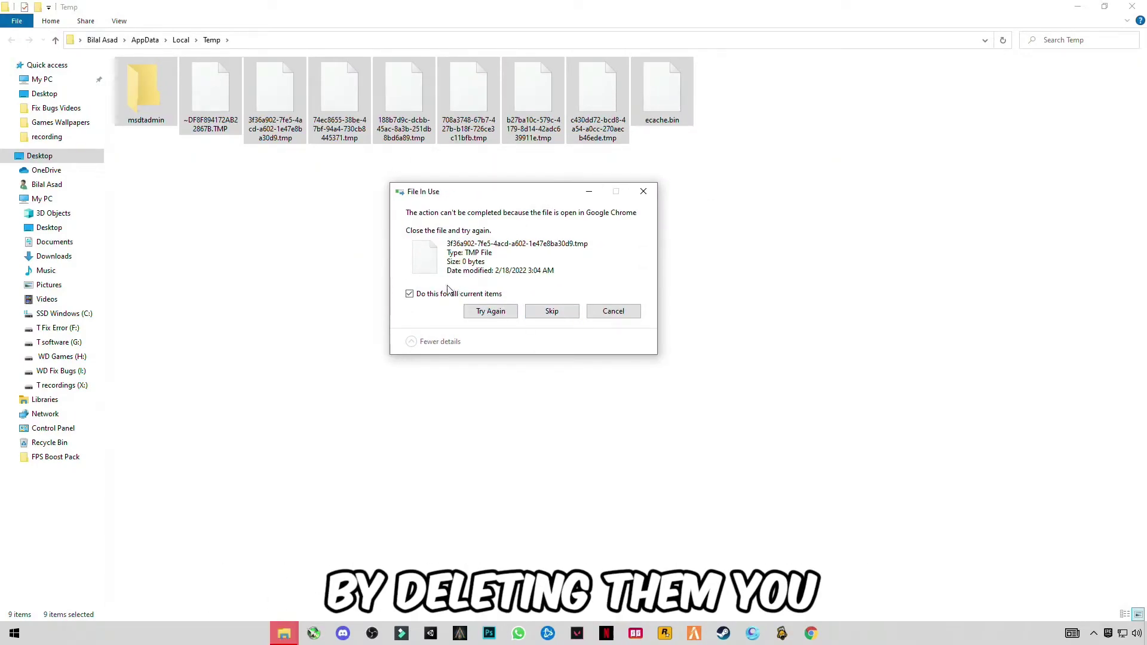
click(563, 313)
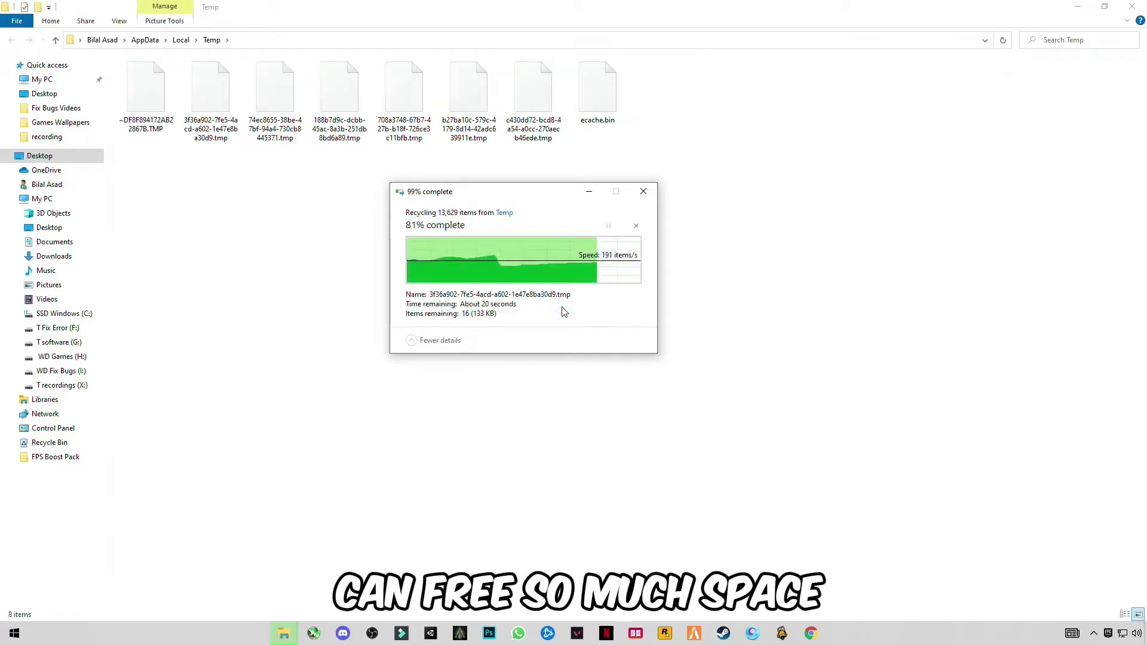
click(645, 192)
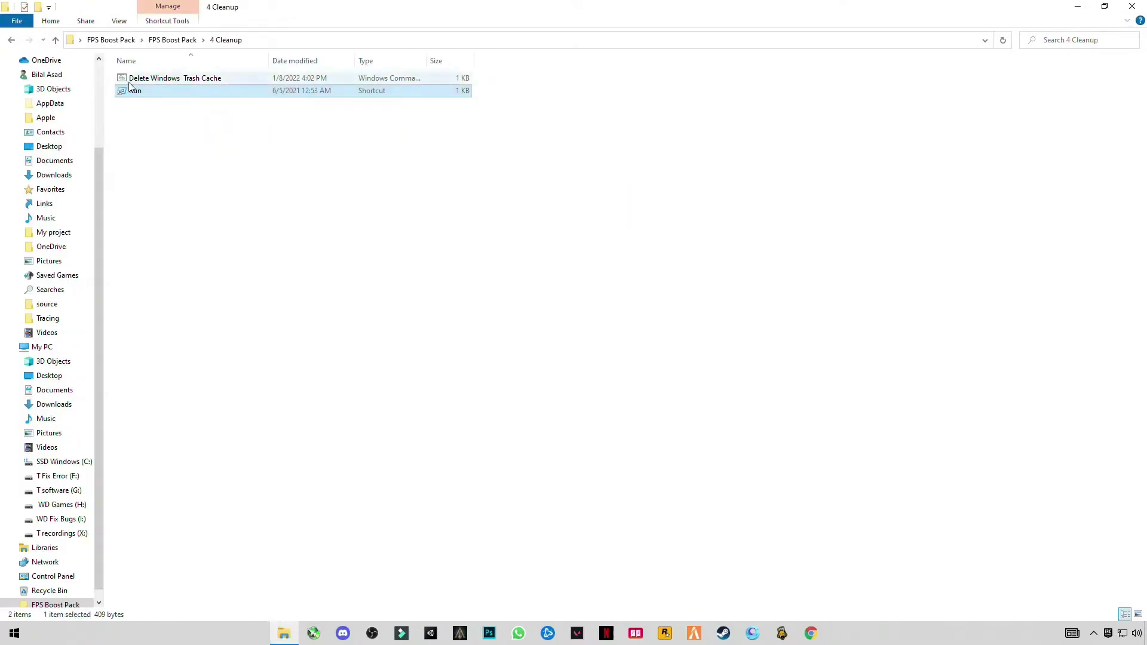
Open the Prefetch folder through Run and grant access to it.
double_click(130, 90)
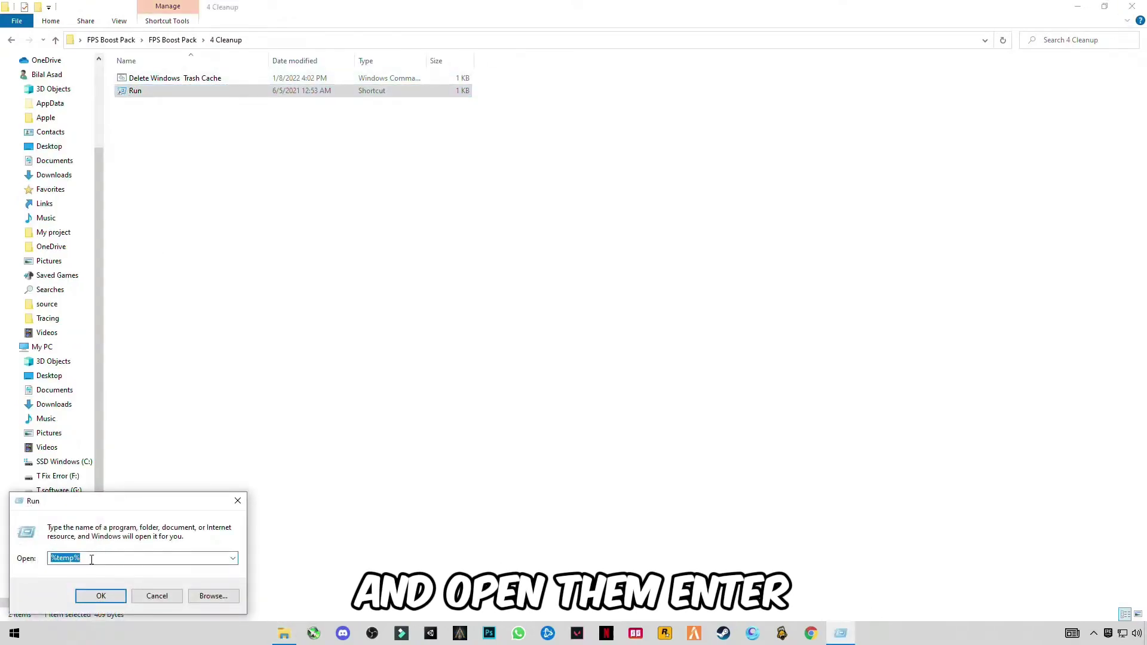
text(pref)
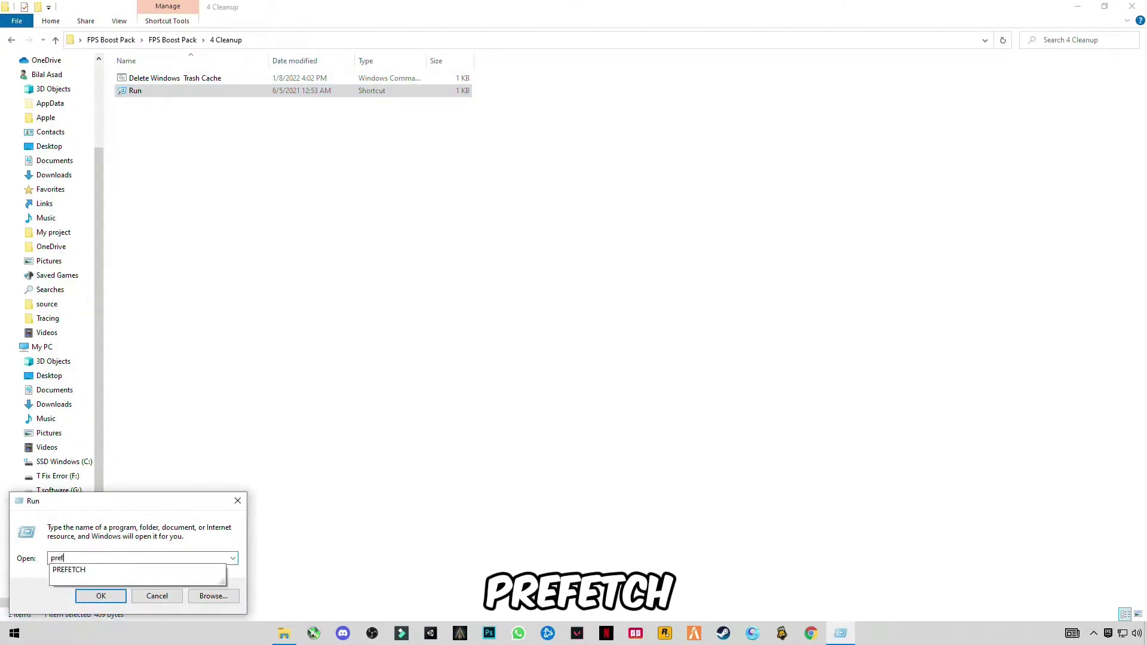
text(h)
key(Return)
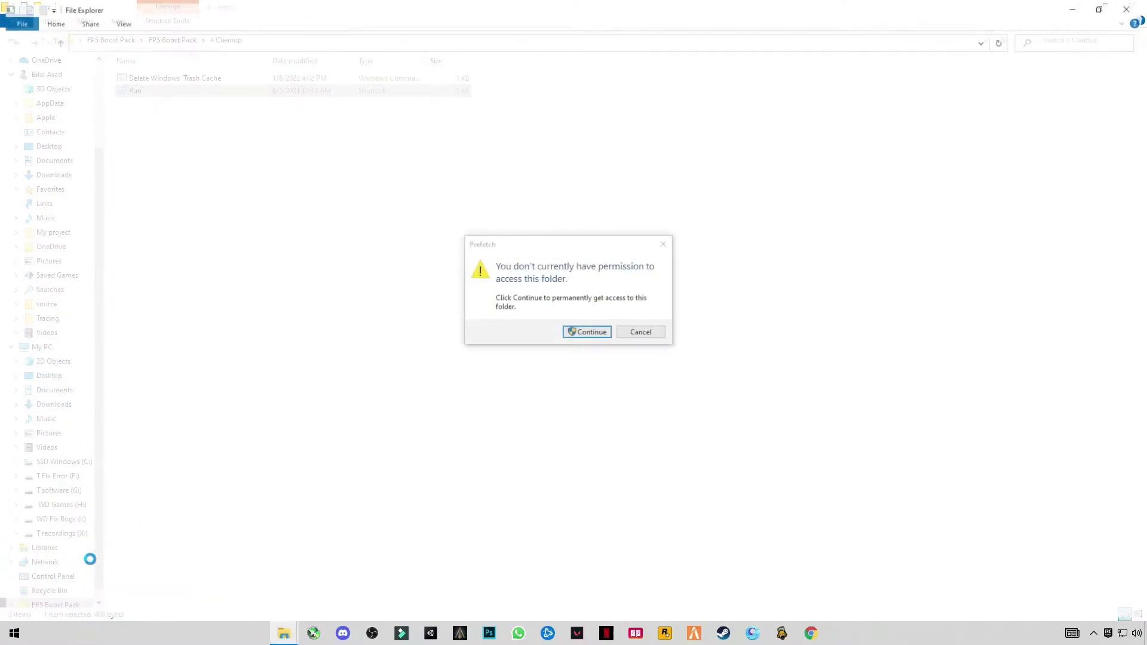
click(588, 333)
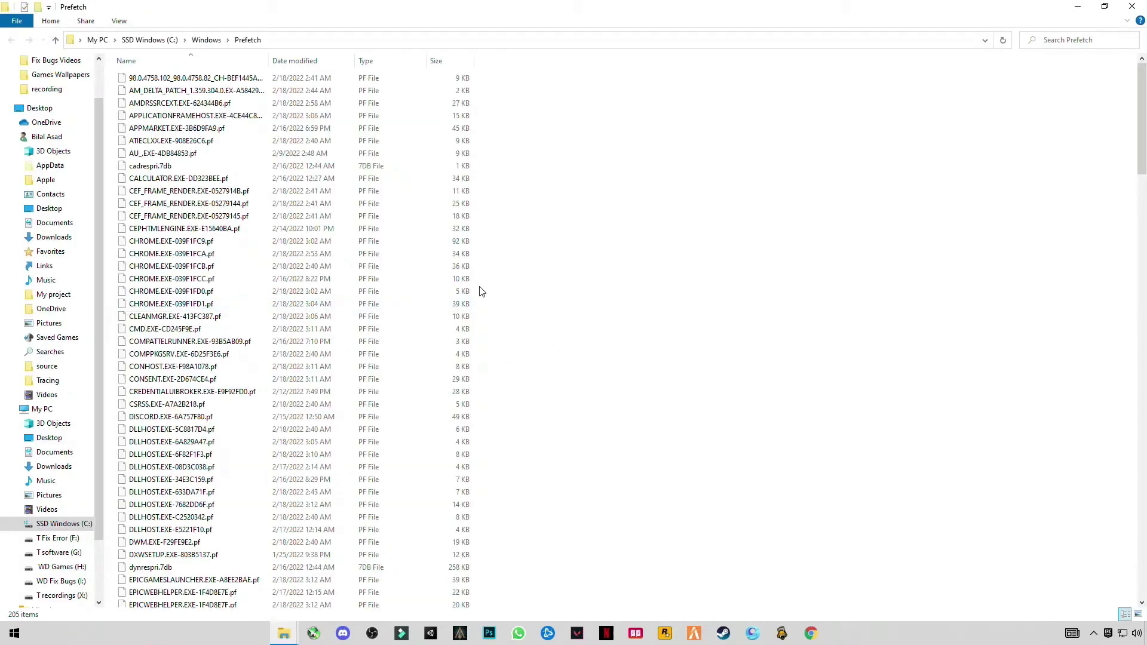
Delete all 205 Prefetch files, skipping the one still in use.
click(229, 268)
key(ctrl+a)
right_click(189, 269)
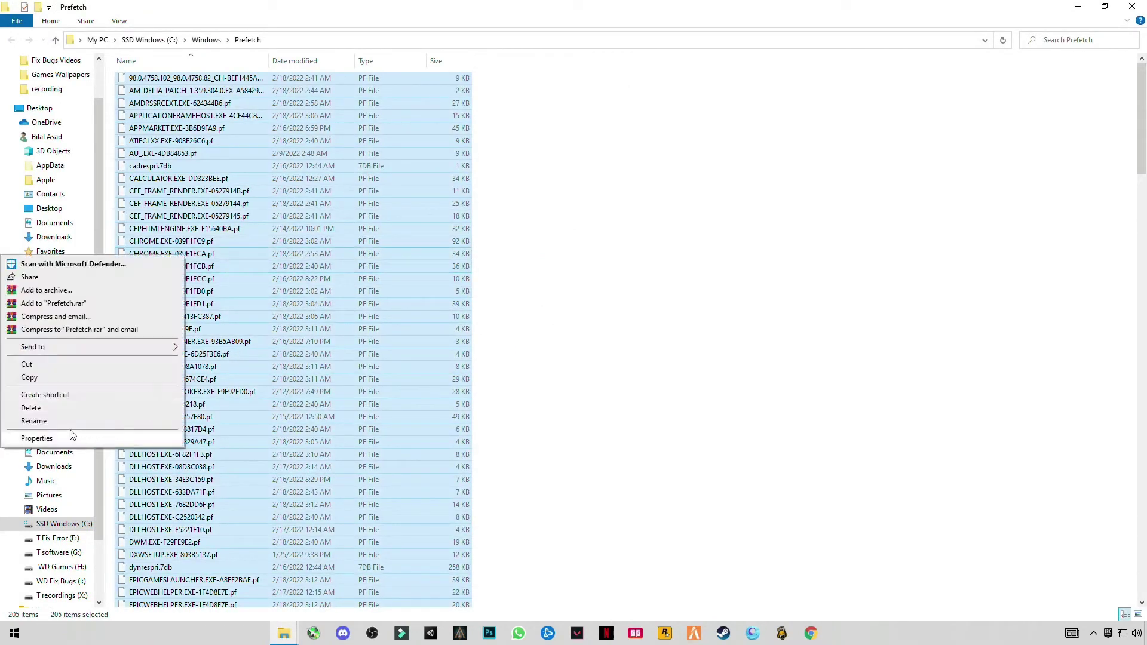
click(63, 409)
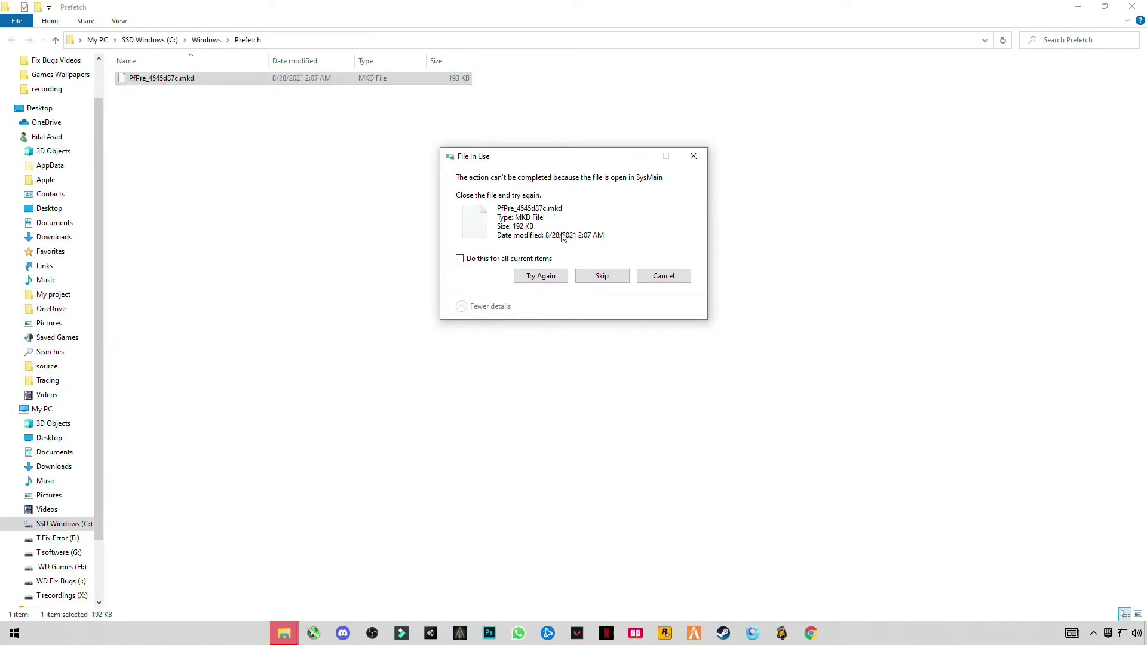
click(602, 276)
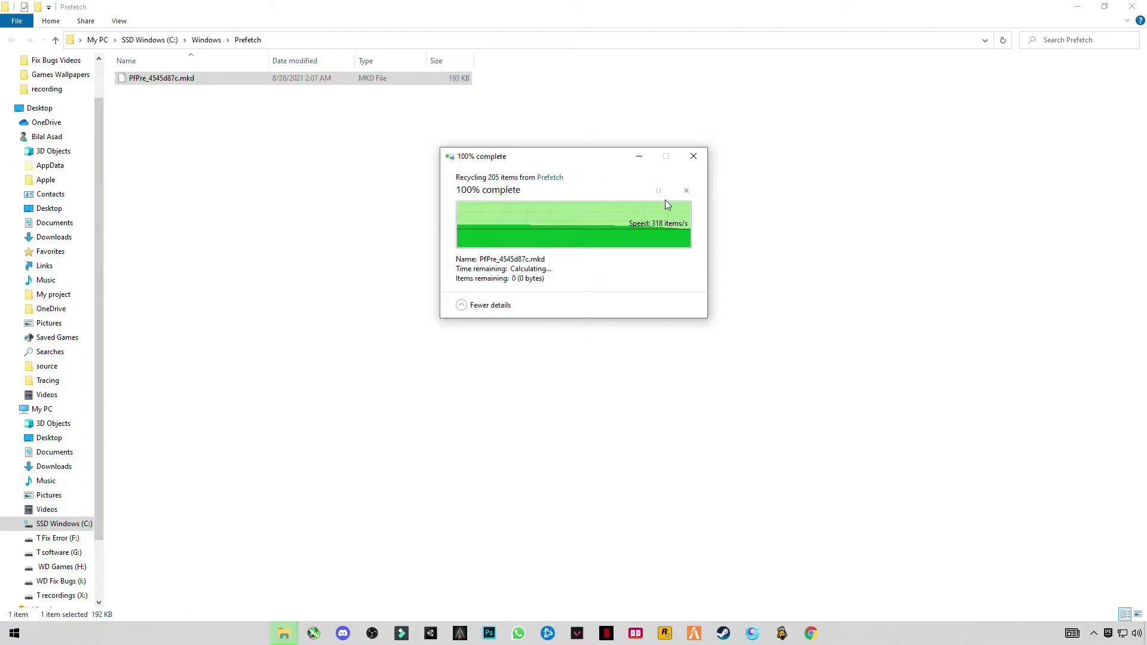
Copy the three bcdedit lines from Timer Resolution's 'cmd code for timer resolution' notes.
click(1132, 6)
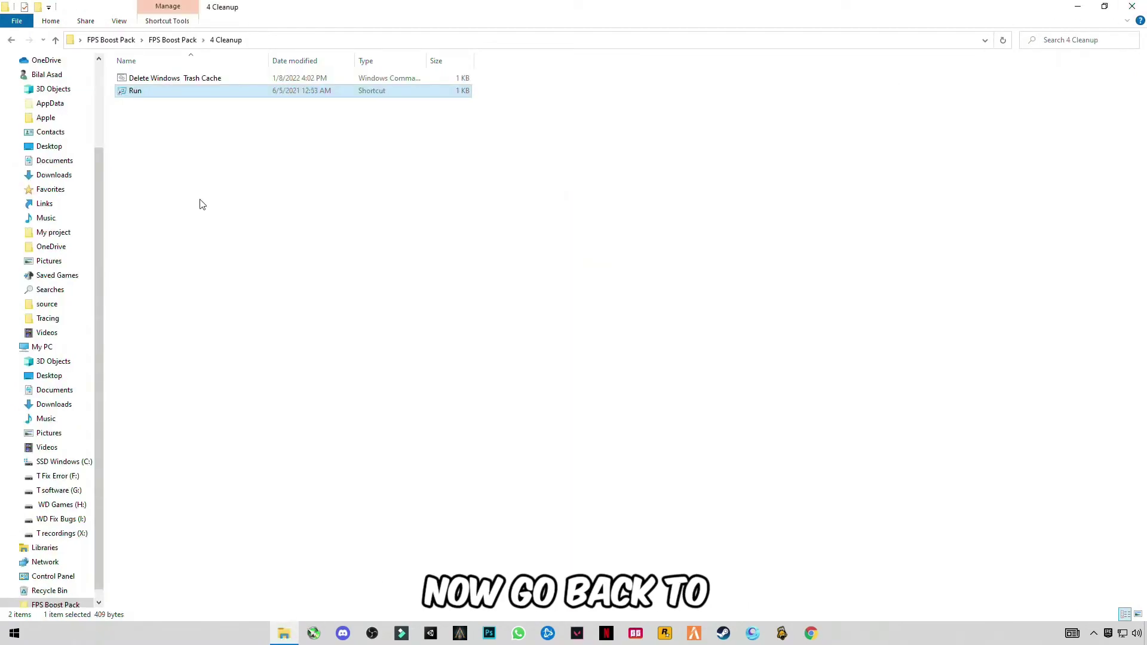
click(161, 142)
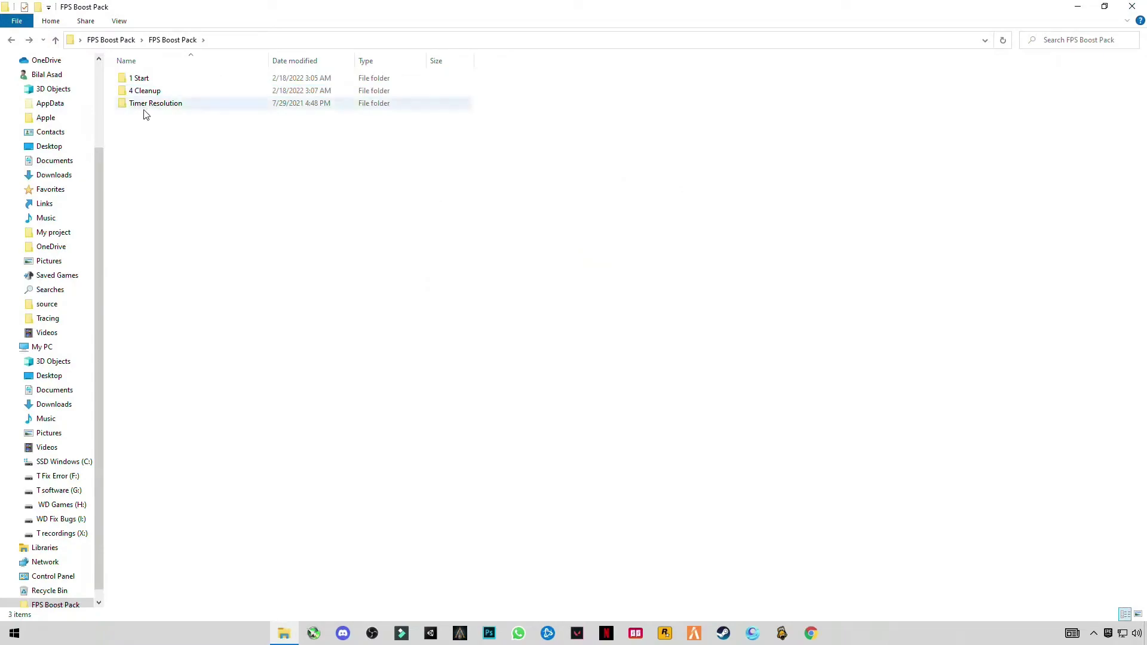
double_click(155, 103)
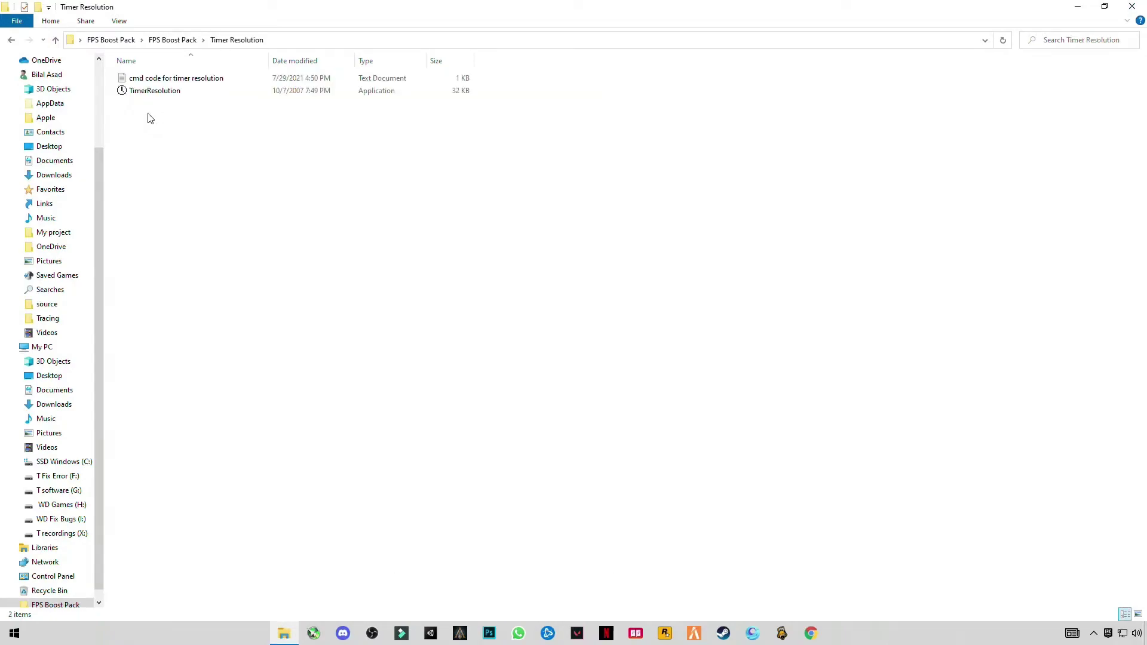
double_click(166, 78)
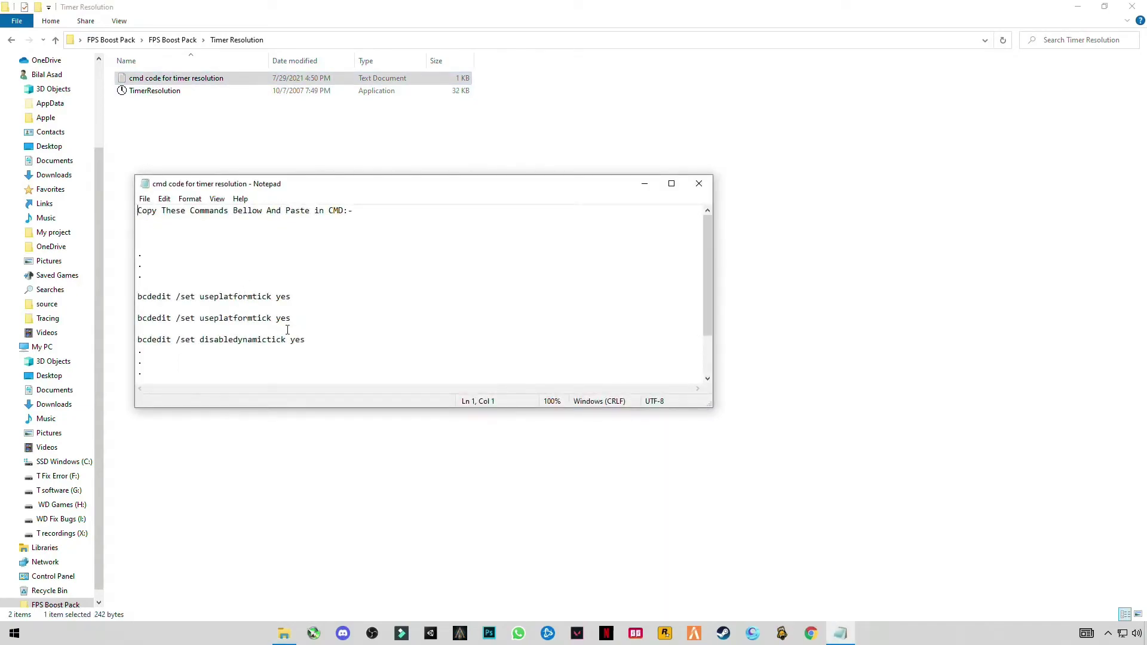
drag(307, 340, 134, 297)
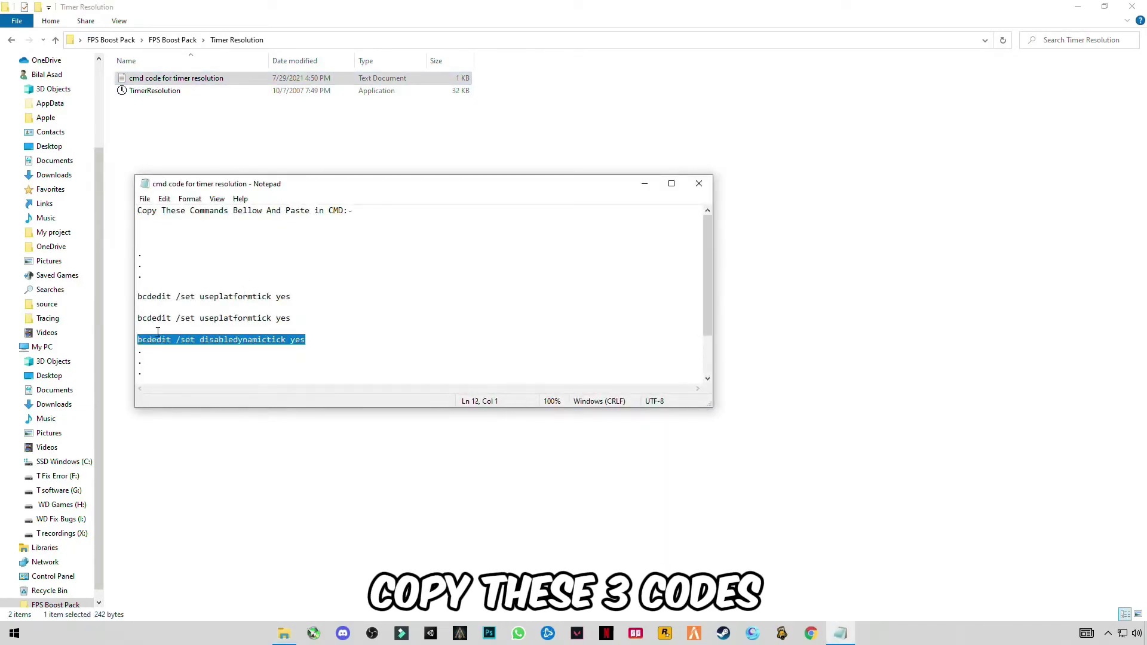
right_click(152, 297)
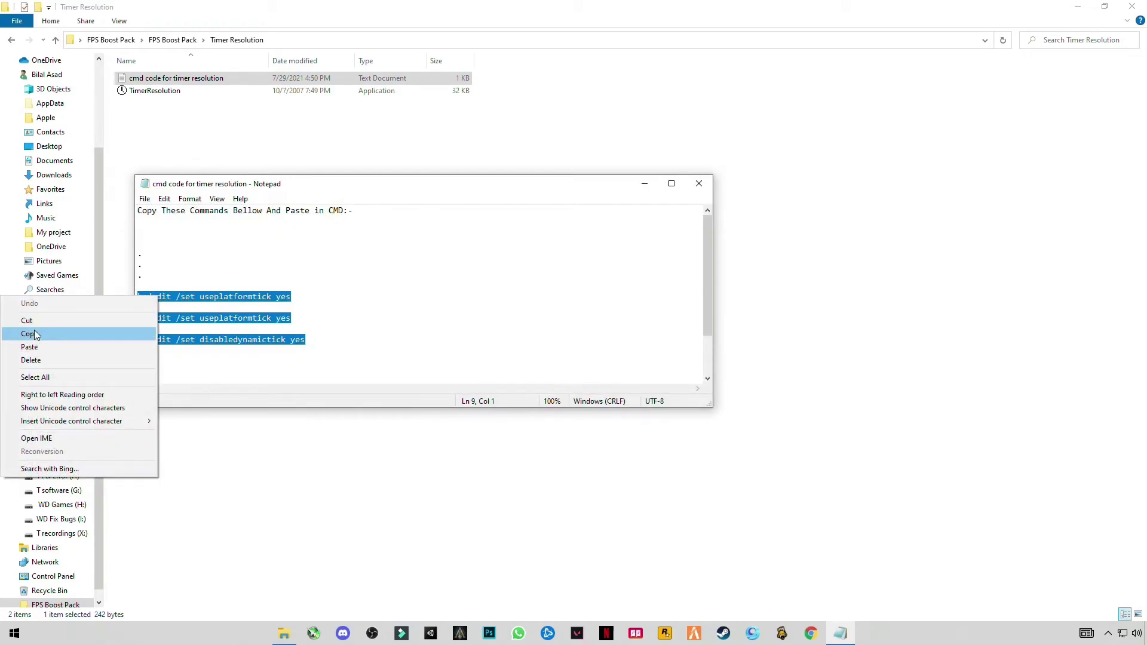
click(39, 334)
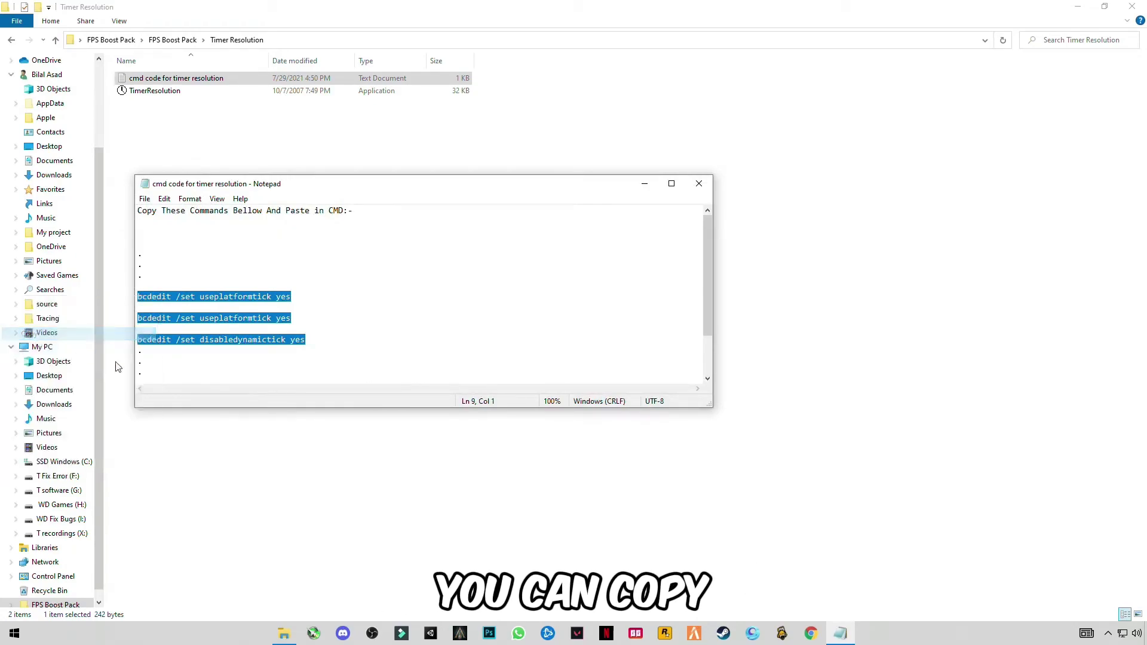
Close the notes and run the pasted bcdedit commands in an administrator Command Prompt.
click(698, 183)
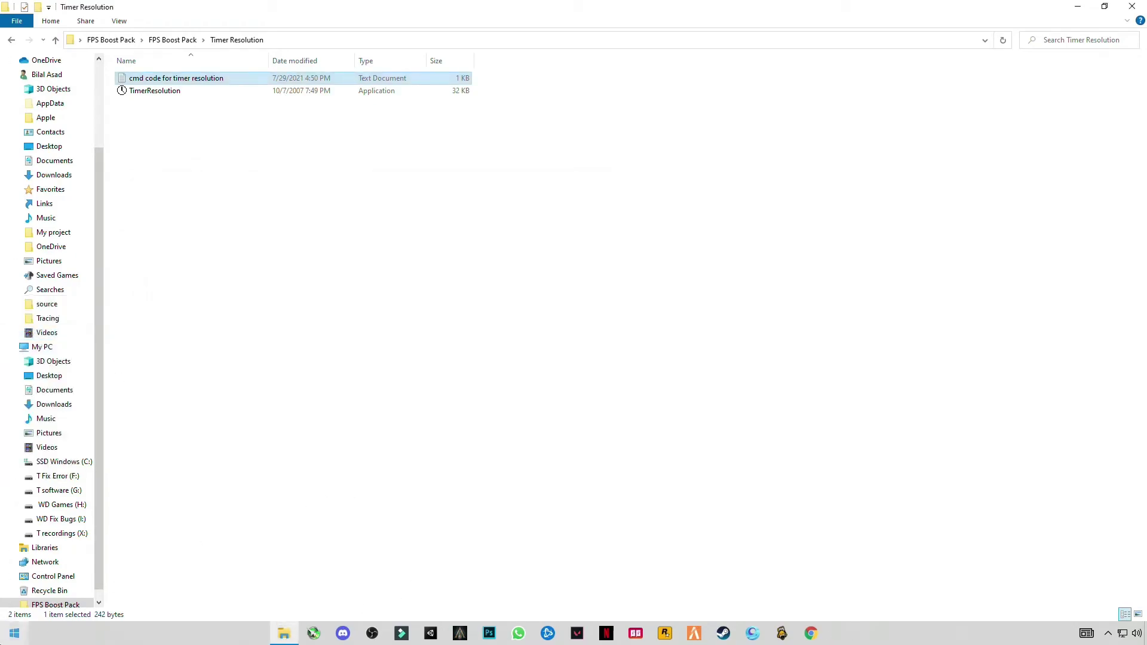
click(14, 633)
text(c)
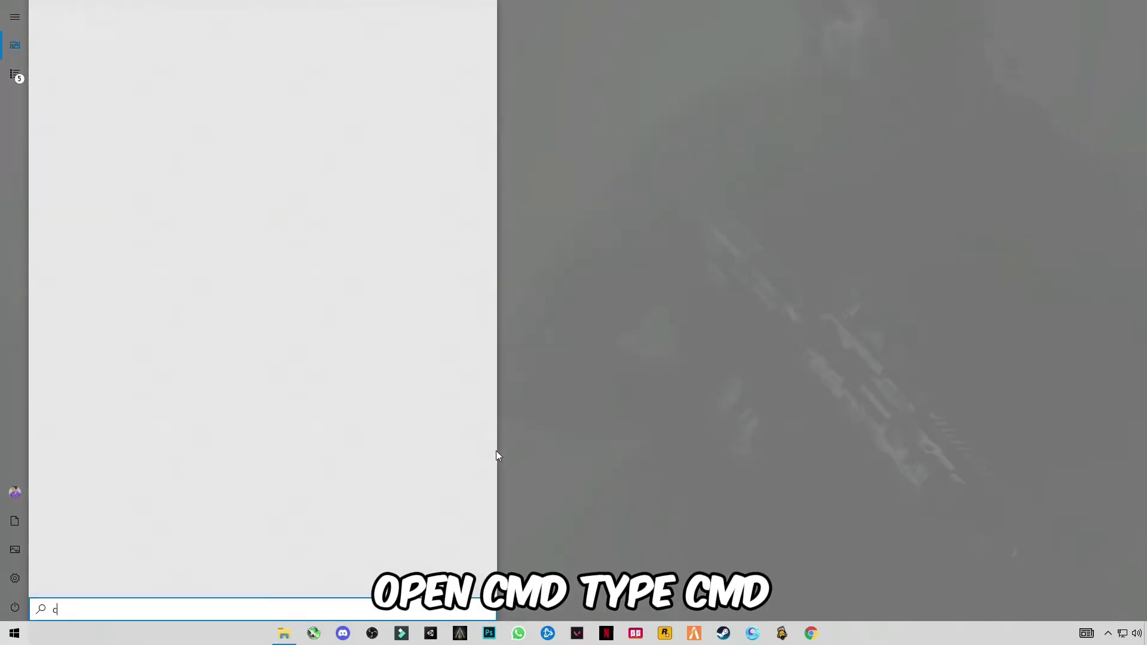
text(md)
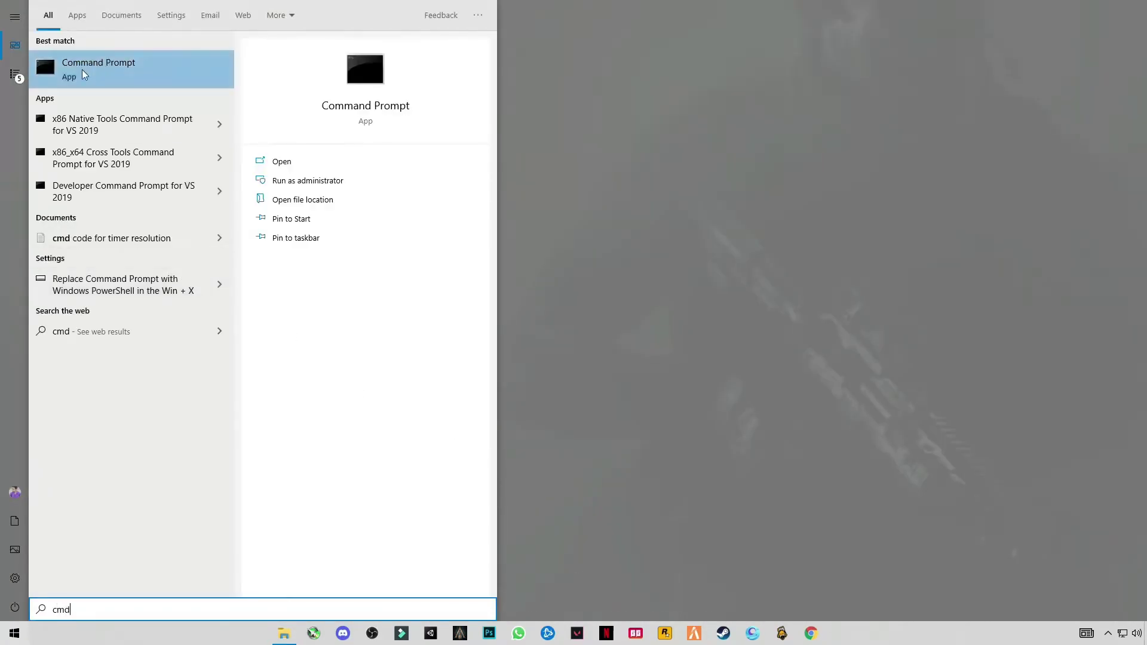
right_click(90, 76)
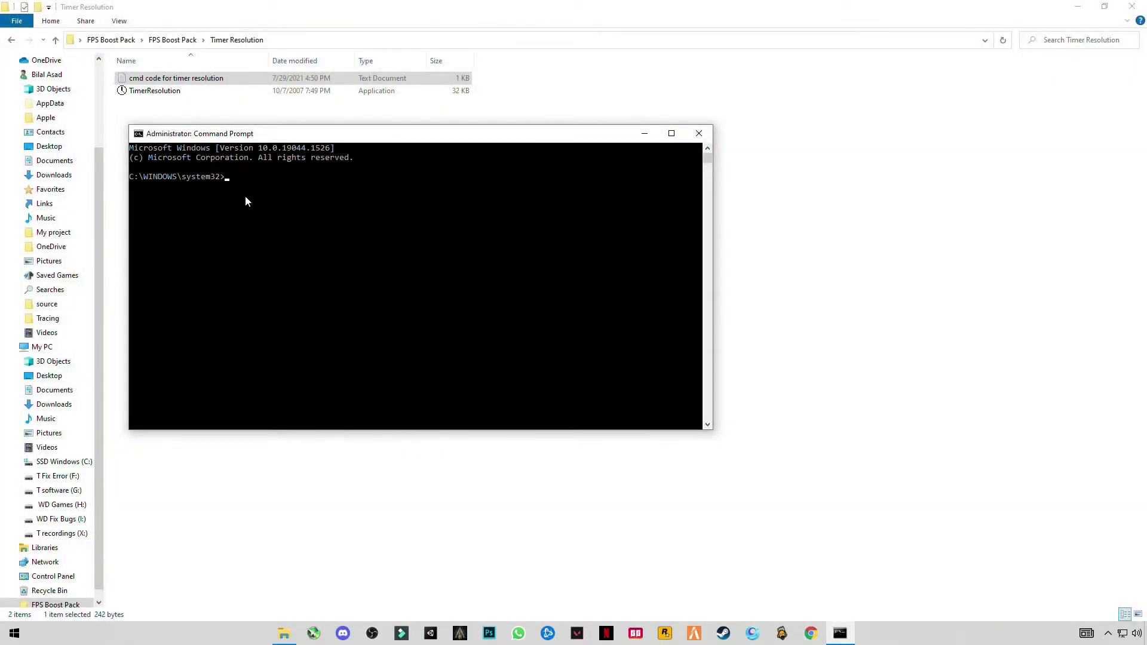
drag(298, 137, 404, 155)
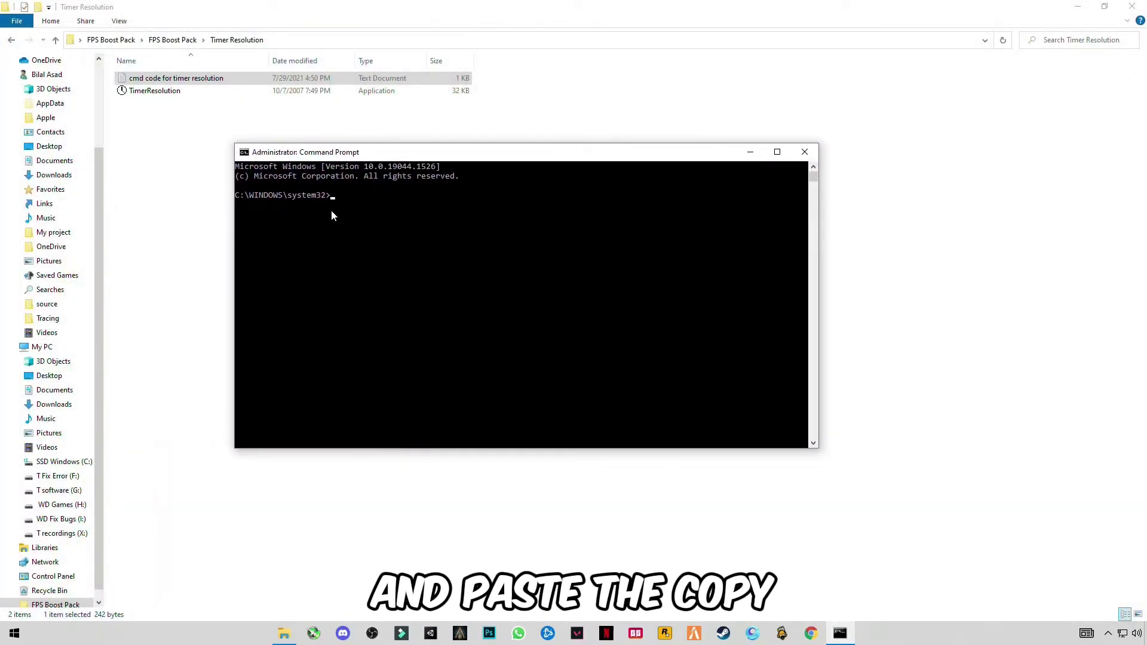
click(356, 205)
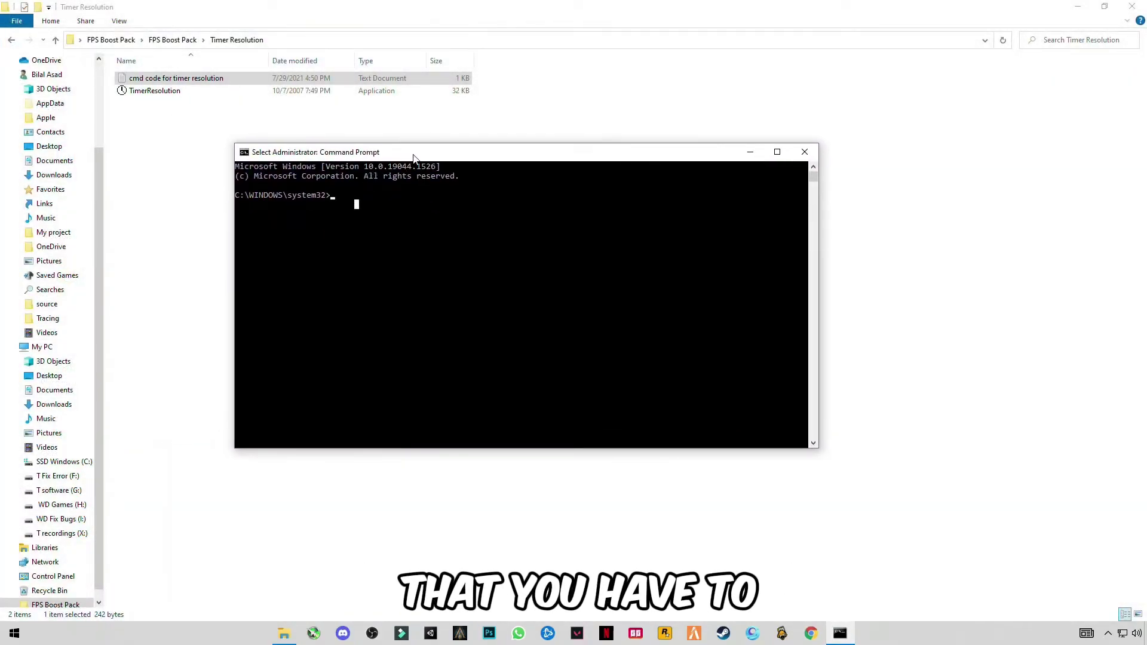
drag(414, 154, 451, 132)
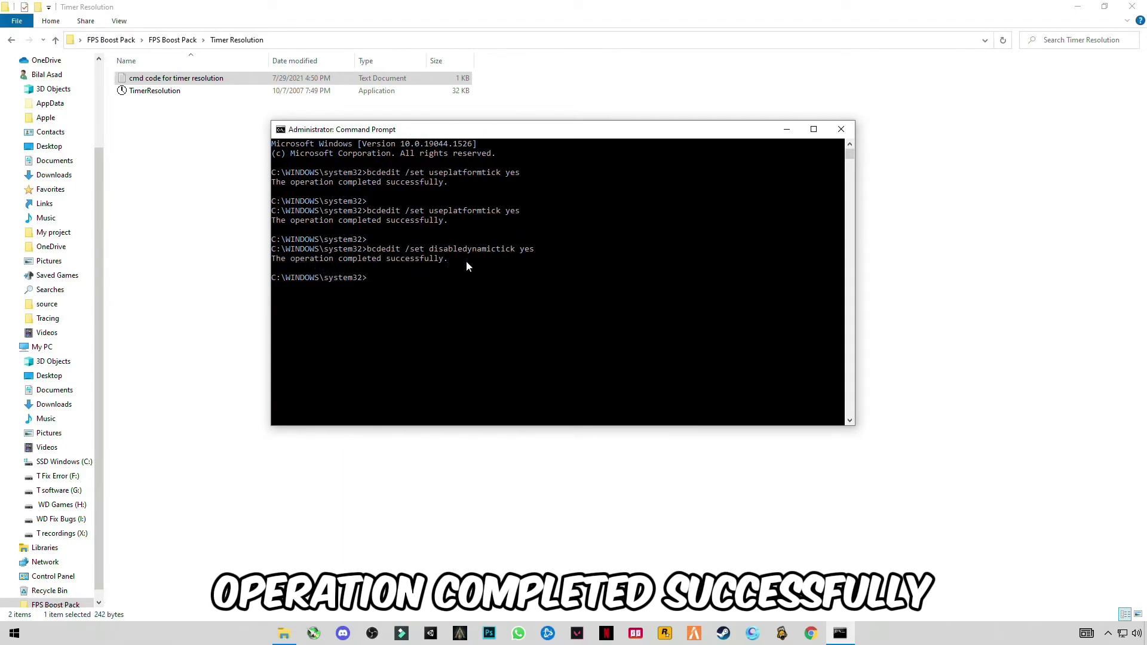
Close the Command Prompt and the Timer Resolution Explorer window.
click(848, 133)
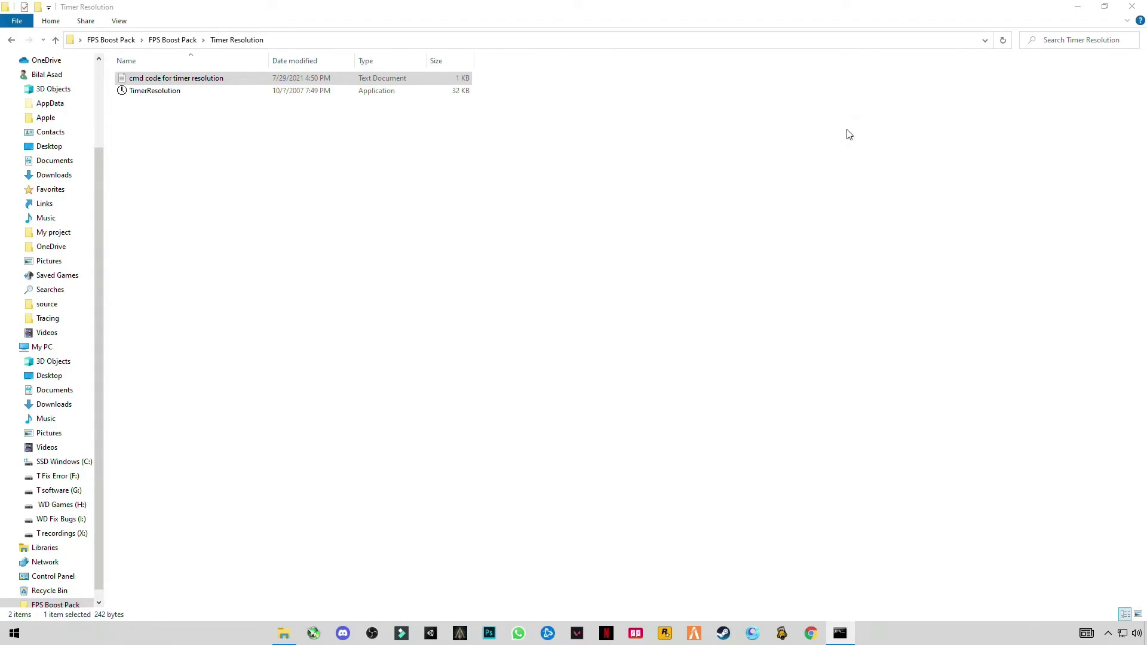
click(1131, 6)
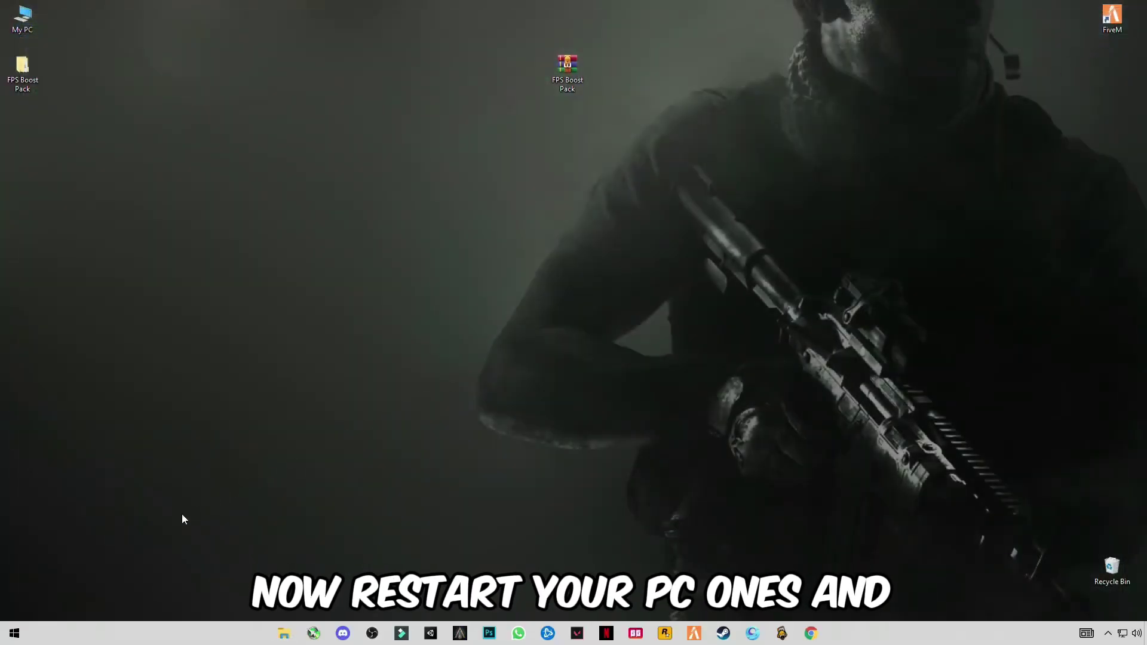